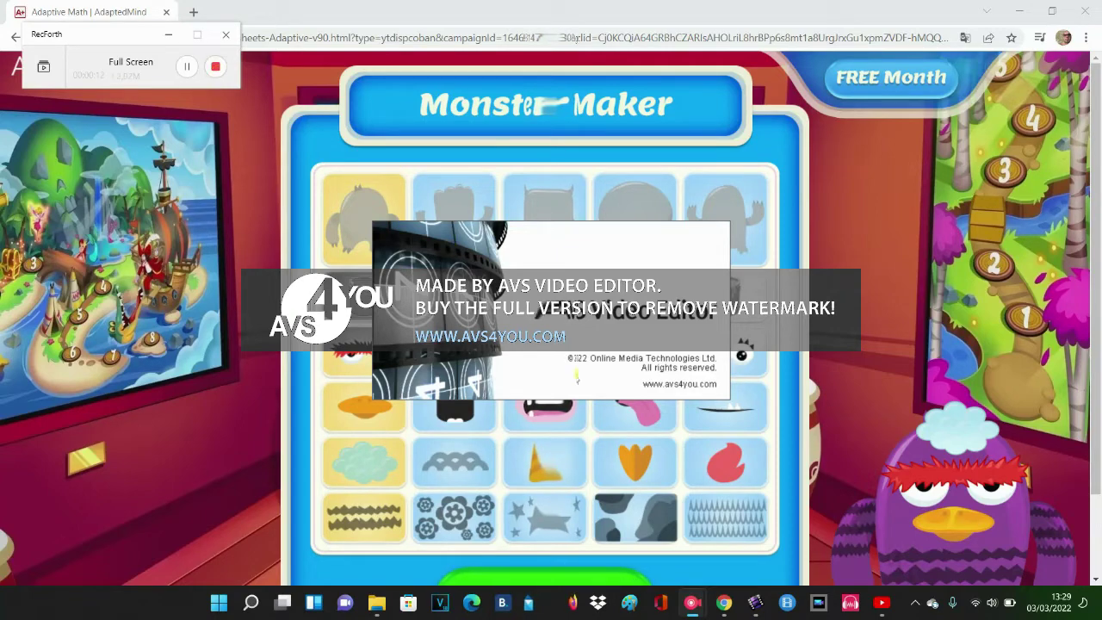
mouse_move(754, 598)
click(706, 570)
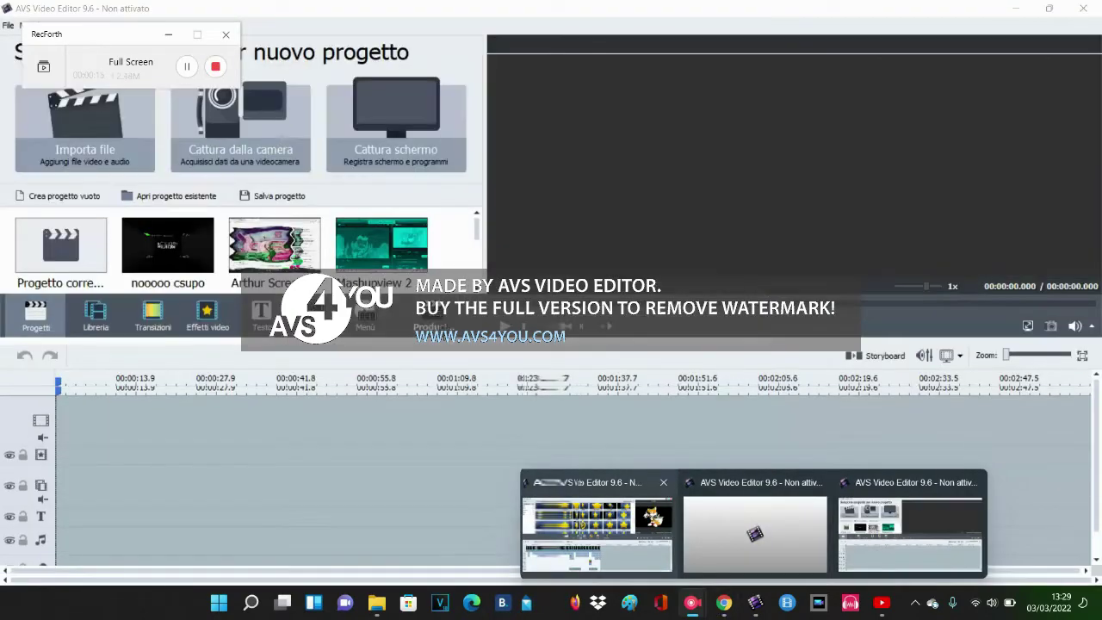
click(112, 330)
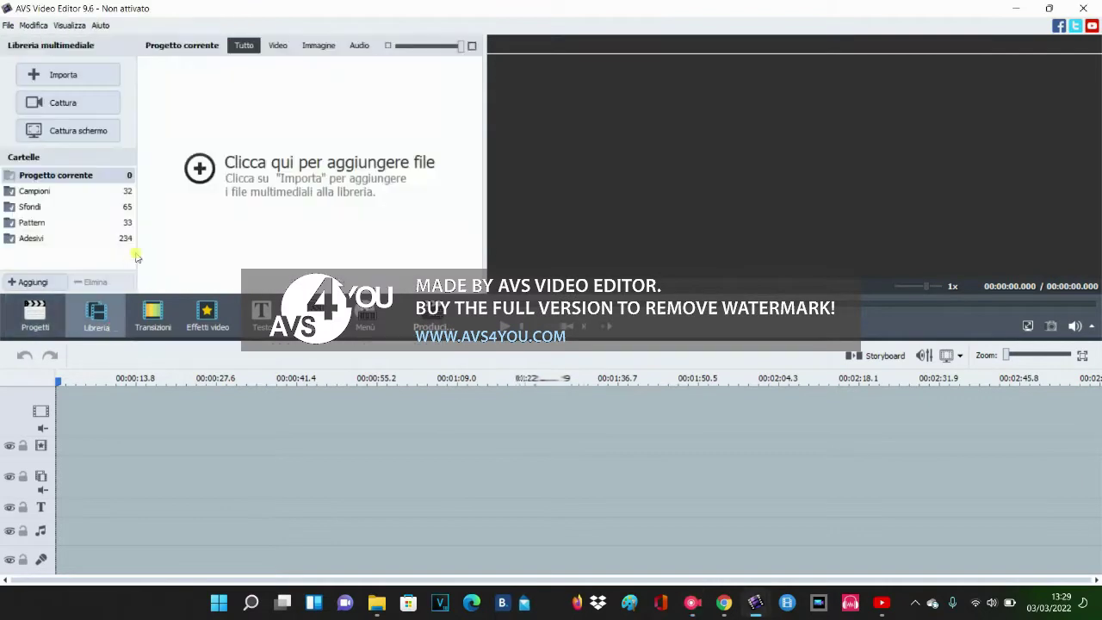
click(198, 191)
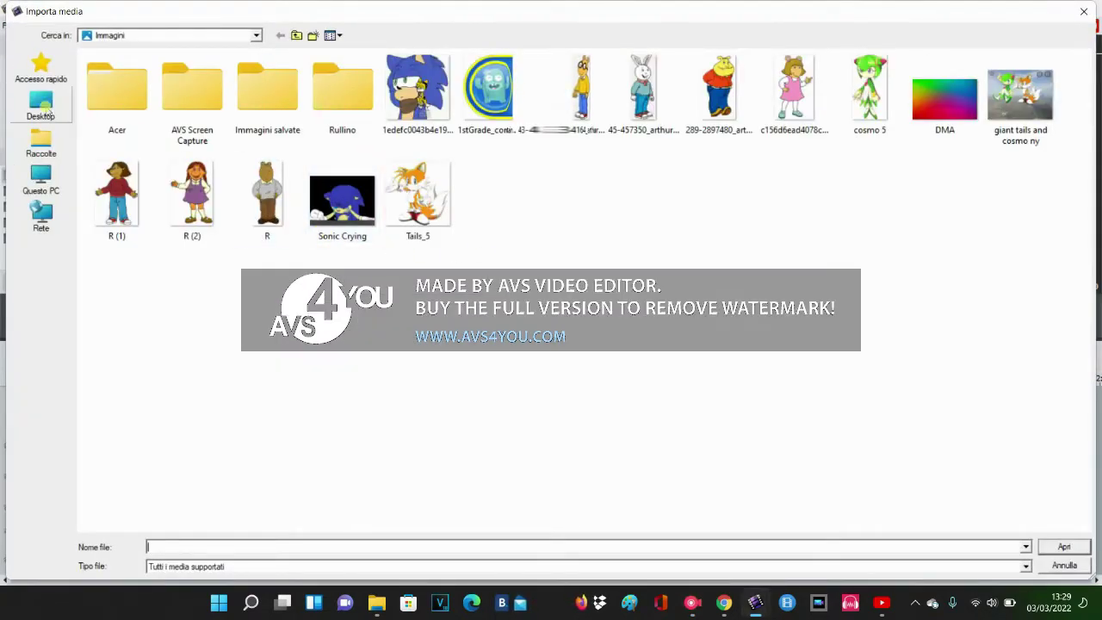
click(43, 68)
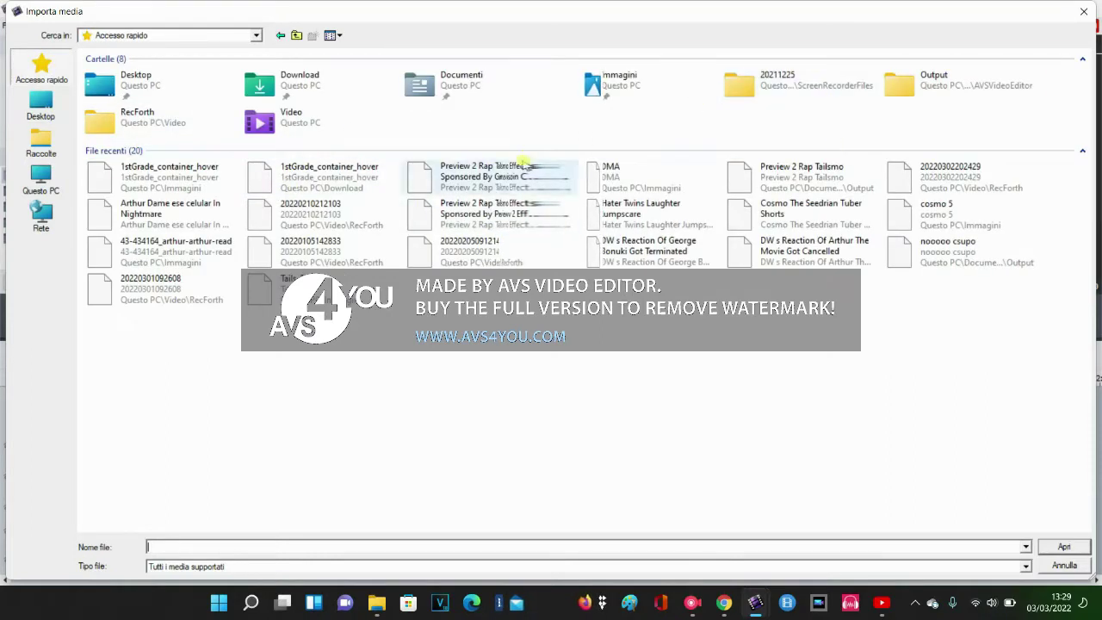
double_click(109, 123)
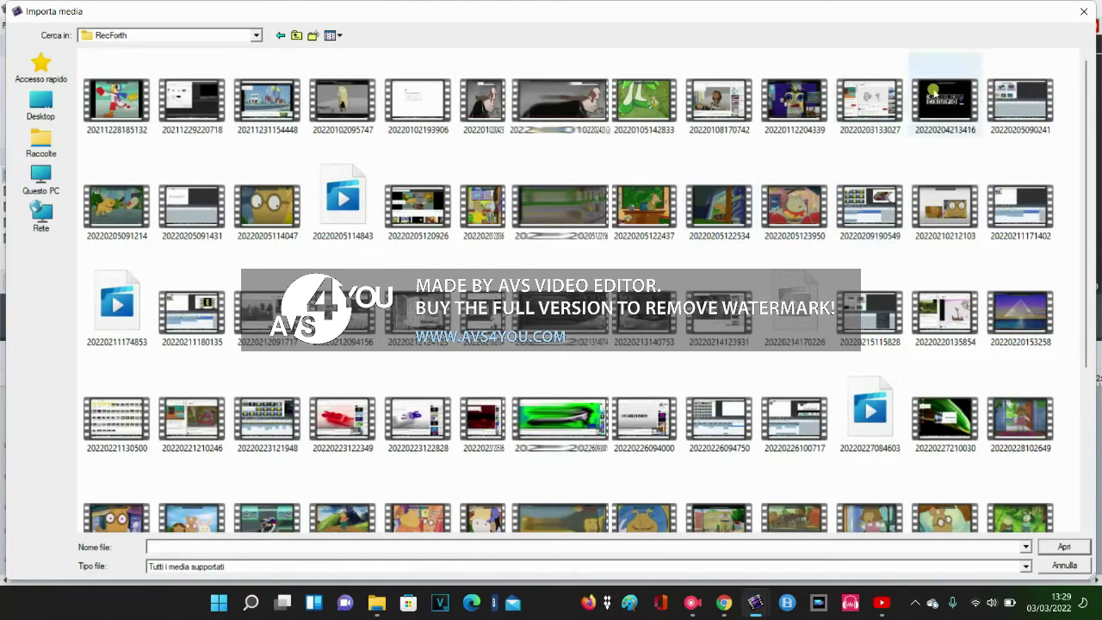
click(943, 102)
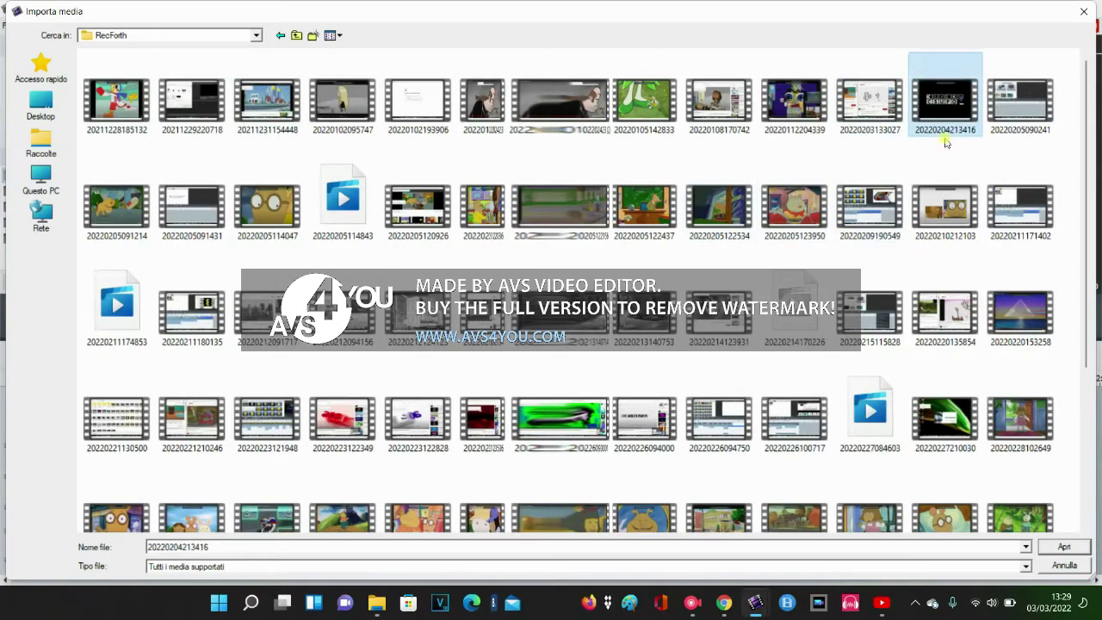
click(1064, 547)
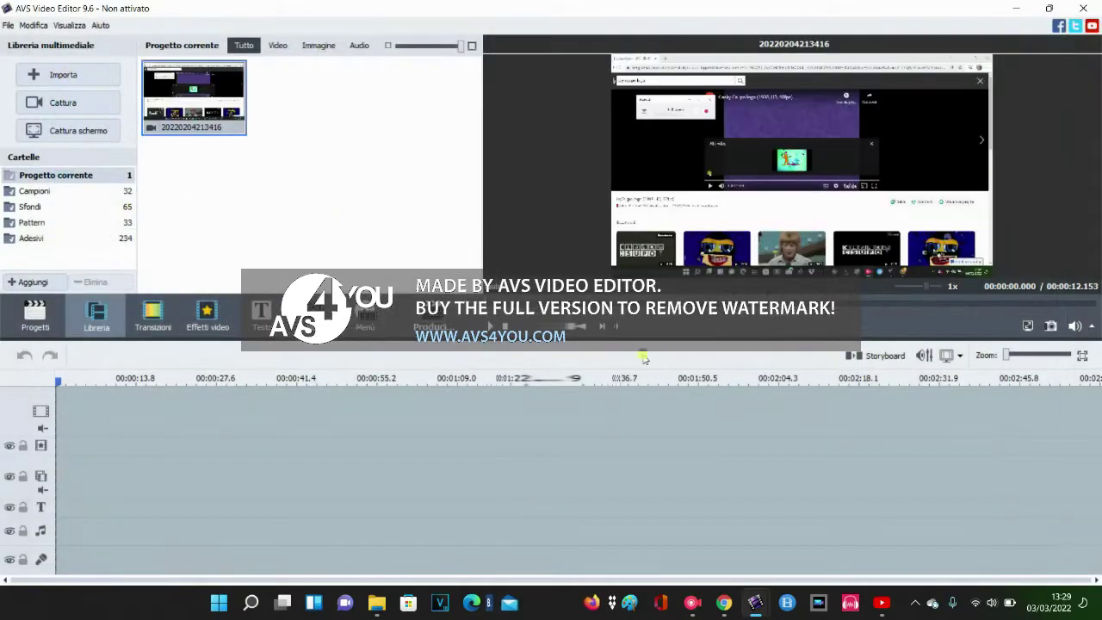
Place the imported clip at the start of the video track and set its colour correction Tonalità to 113.
drag(198, 86, 217, 414)
click(280, 357)
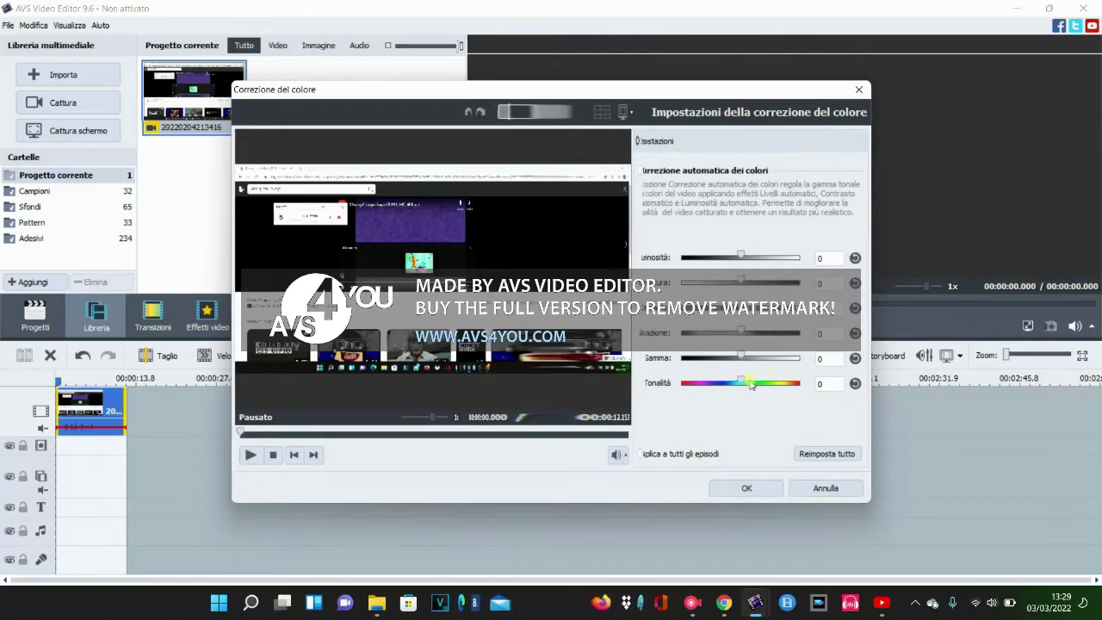
drag(740, 381, 779, 381)
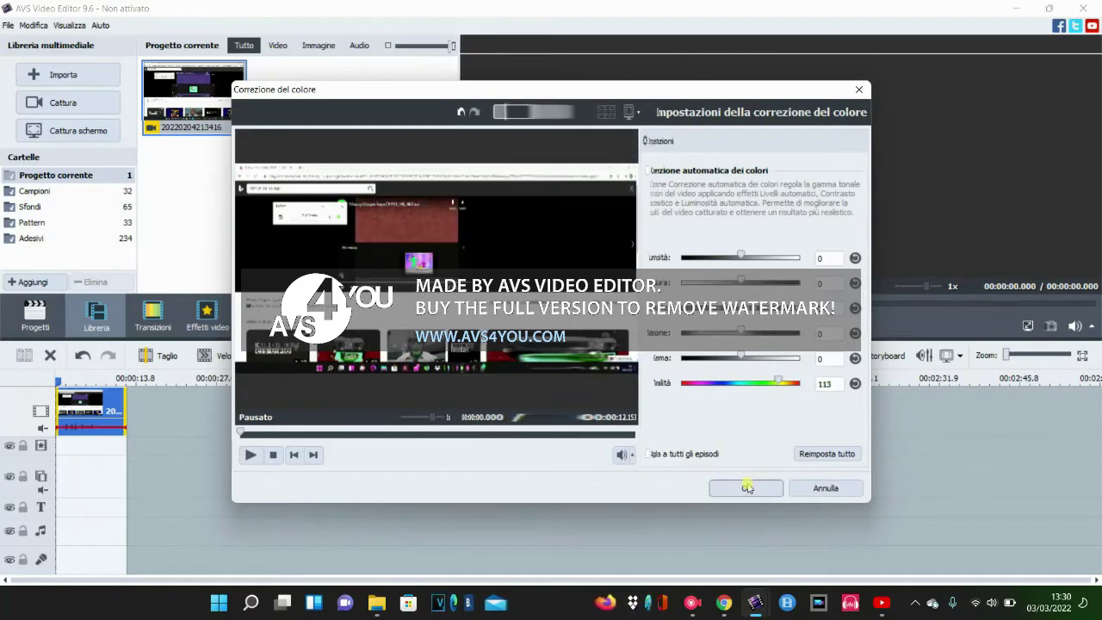
click(747, 488)
Add the Inversione video effect to the effects track and trim it to the clip's length.
click(207, 315)
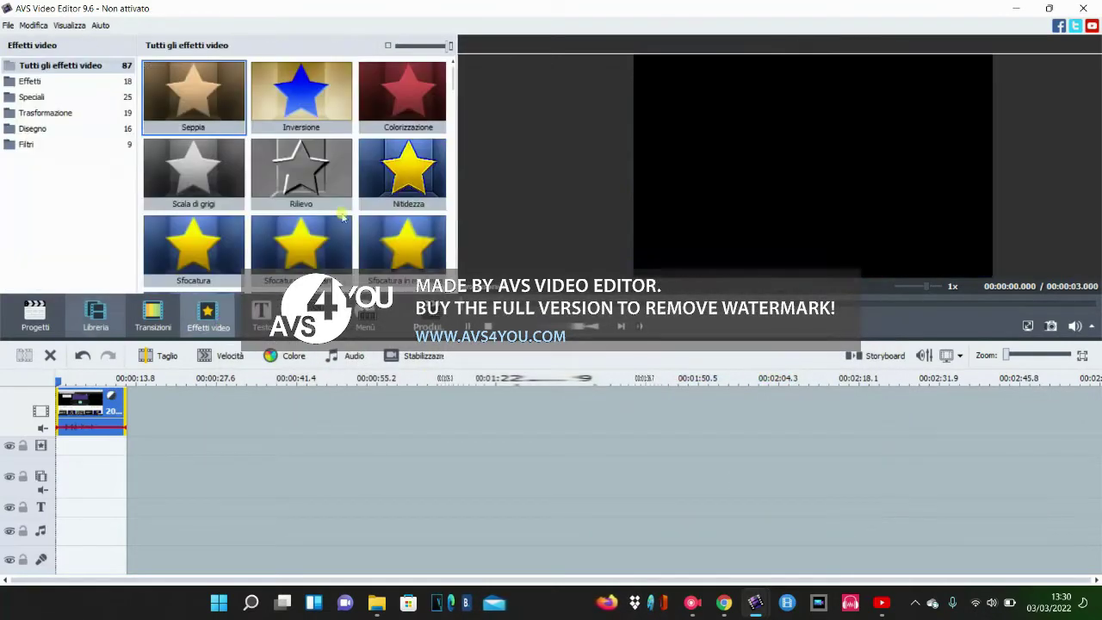
click(301, 95)
drag(302, 95, 238, 440)
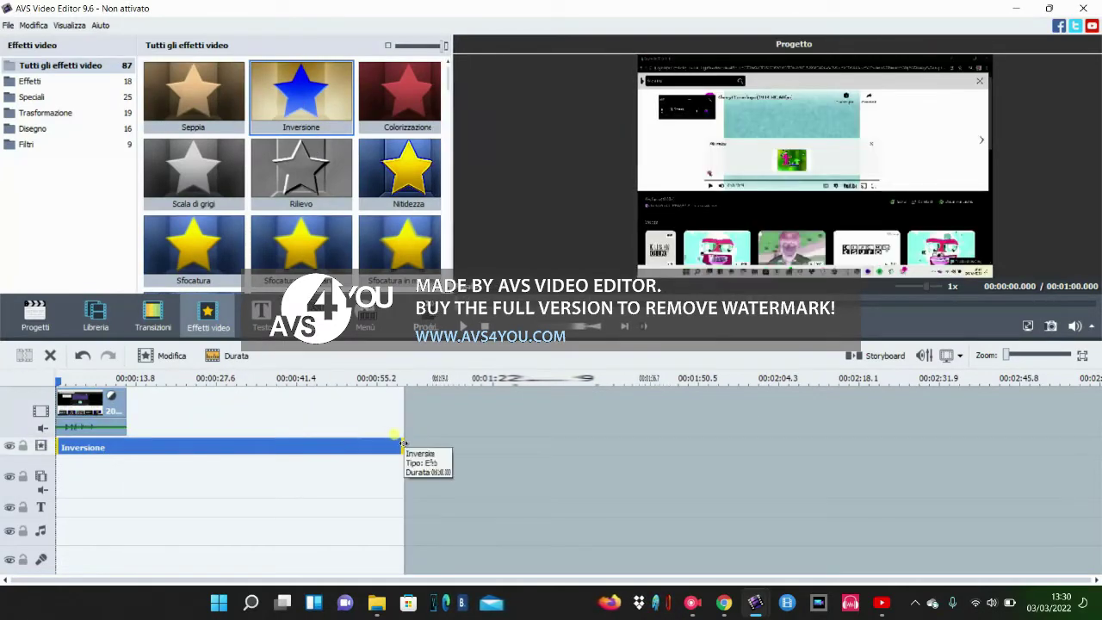
drag(401, 443, 126, 479)
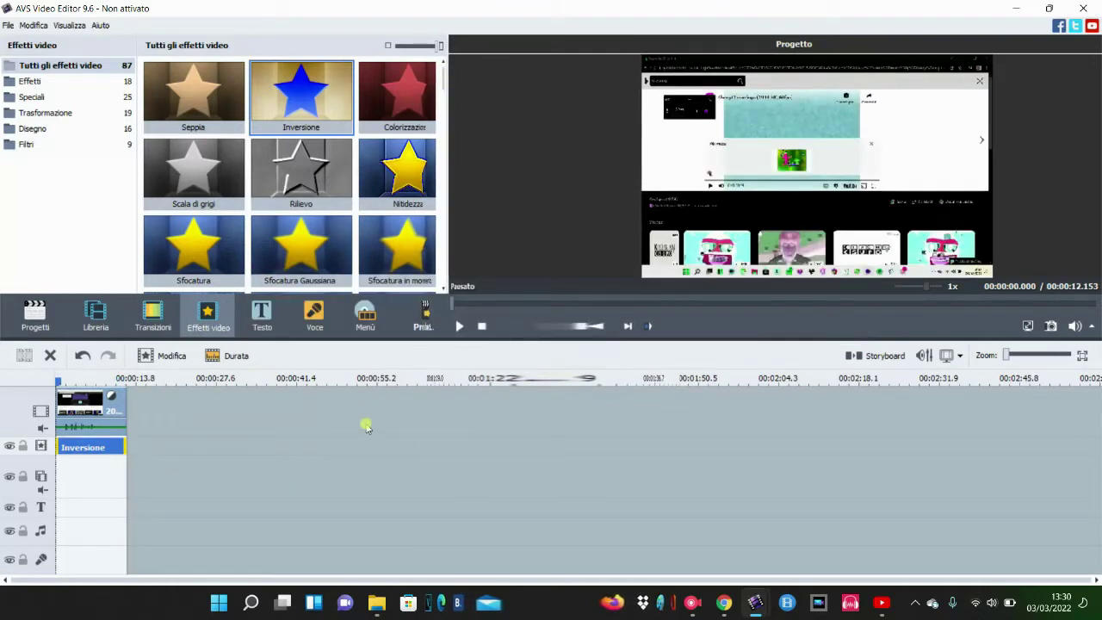
Add a second effects line and place the Onda effect on it, trimmed to the clip's length.
right_click(307, 445)
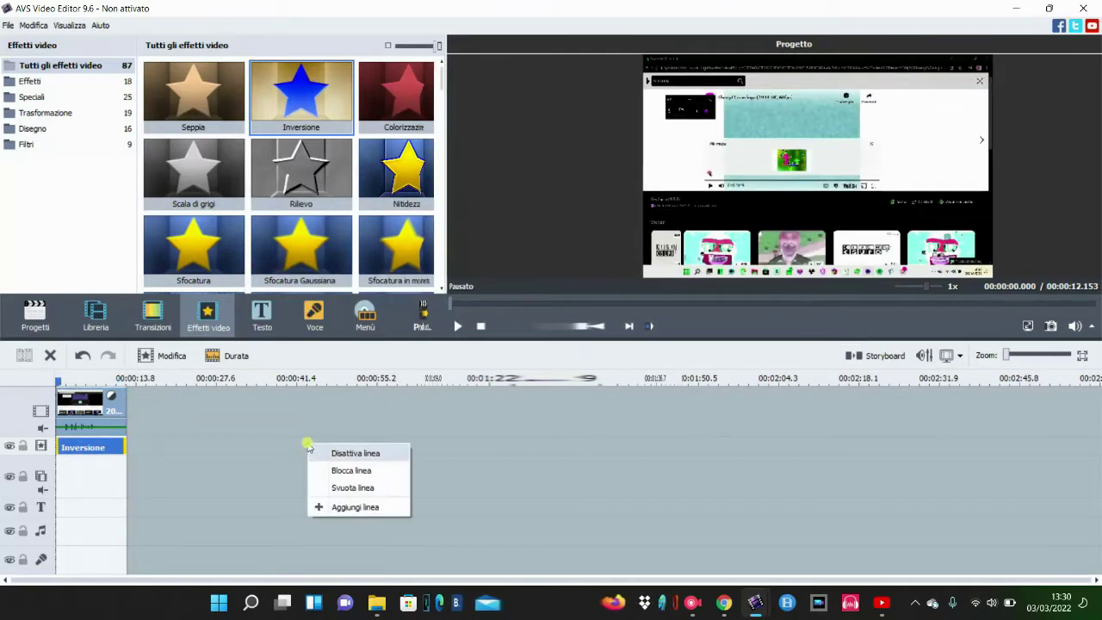
click(340, 508)
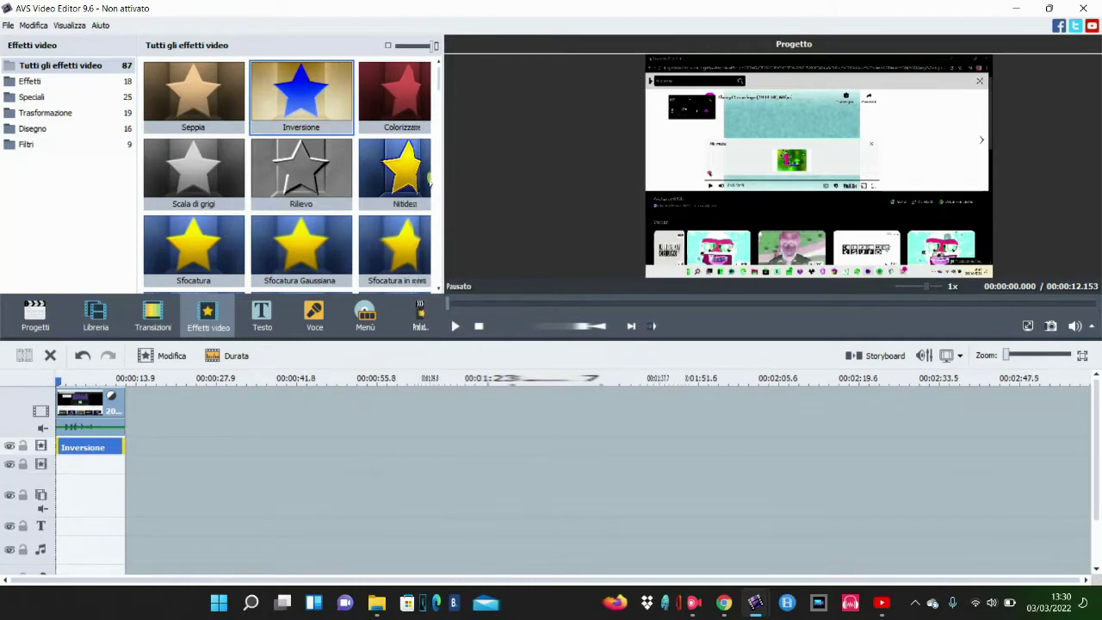
drag(437, 76, 433, 203)
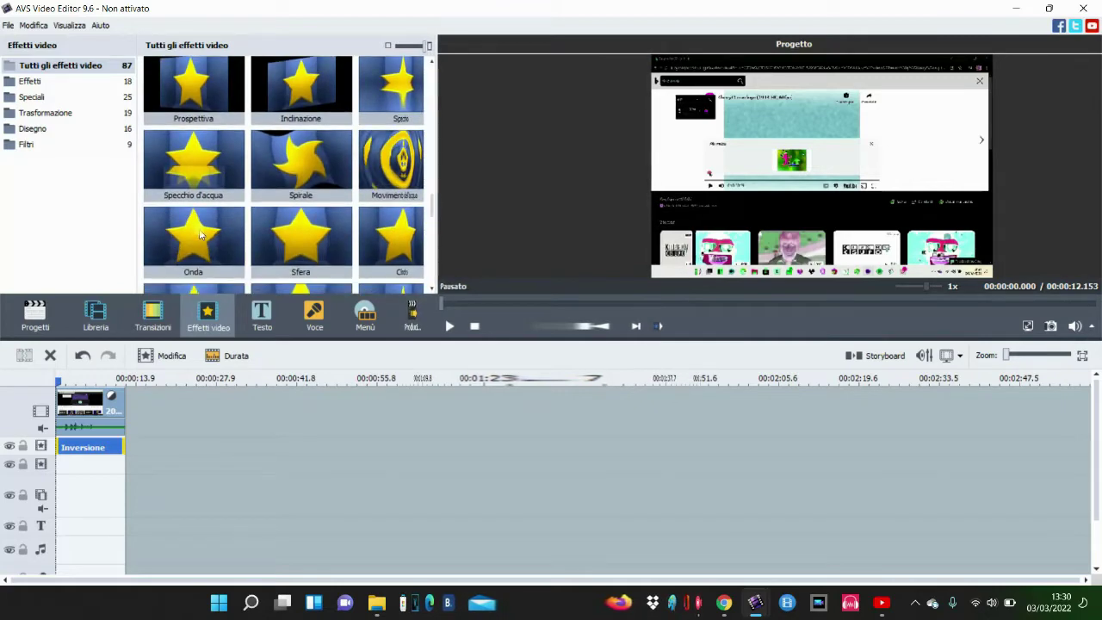
drag(198, 235, 198, 469)
click(310, 490)
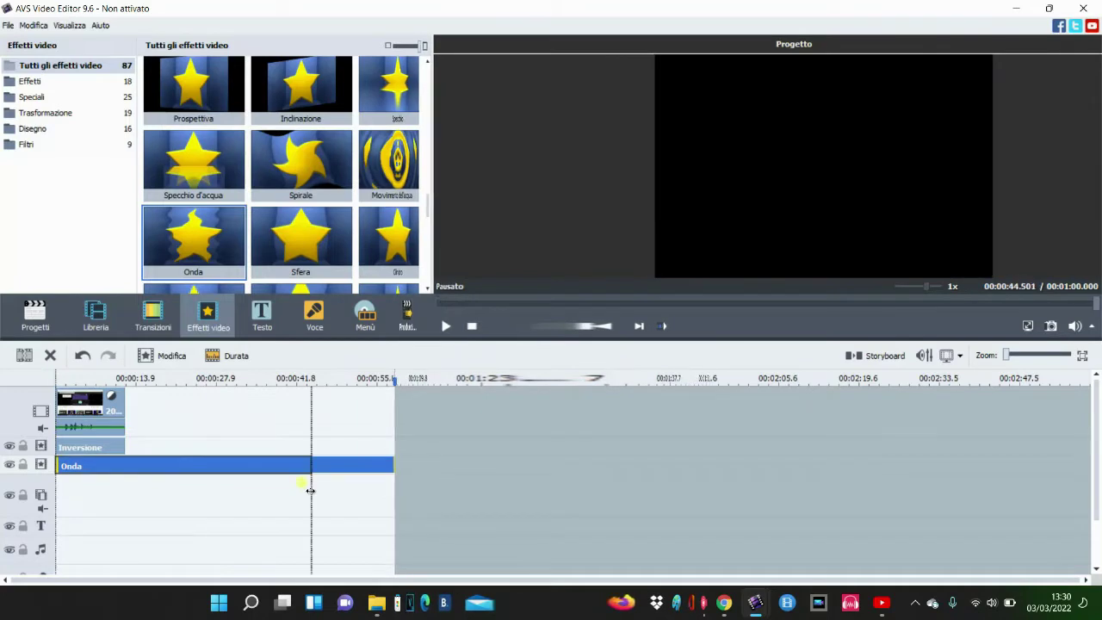
Configure the Onda effect with the vertical option off, Picchi 1, Ampiezza 100 and Velocità 80.
click(161, 357)
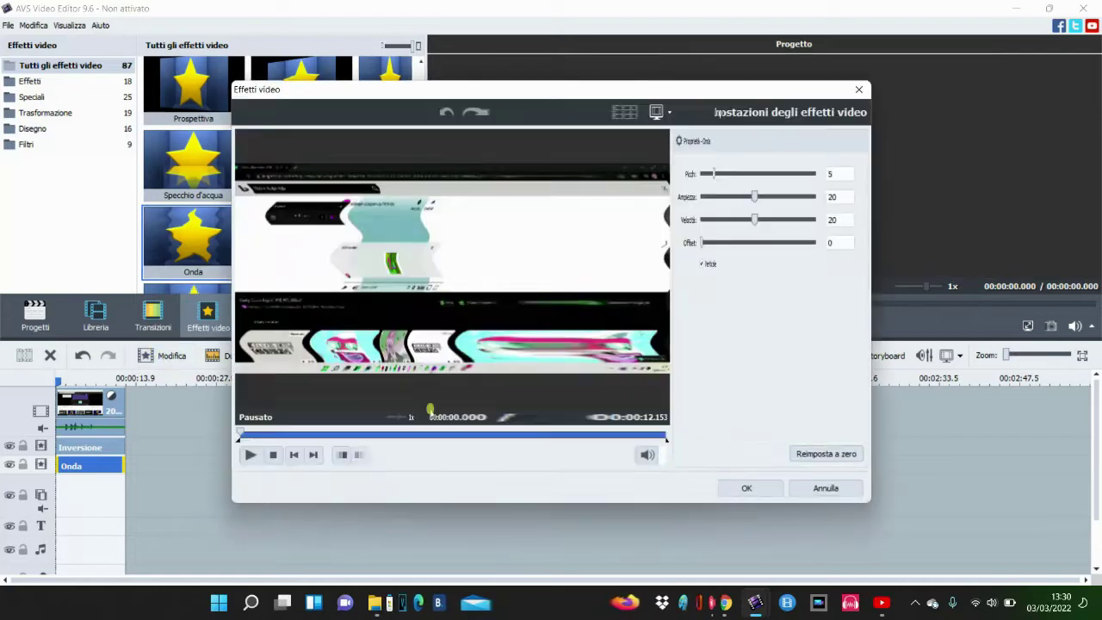
click(704, 267)
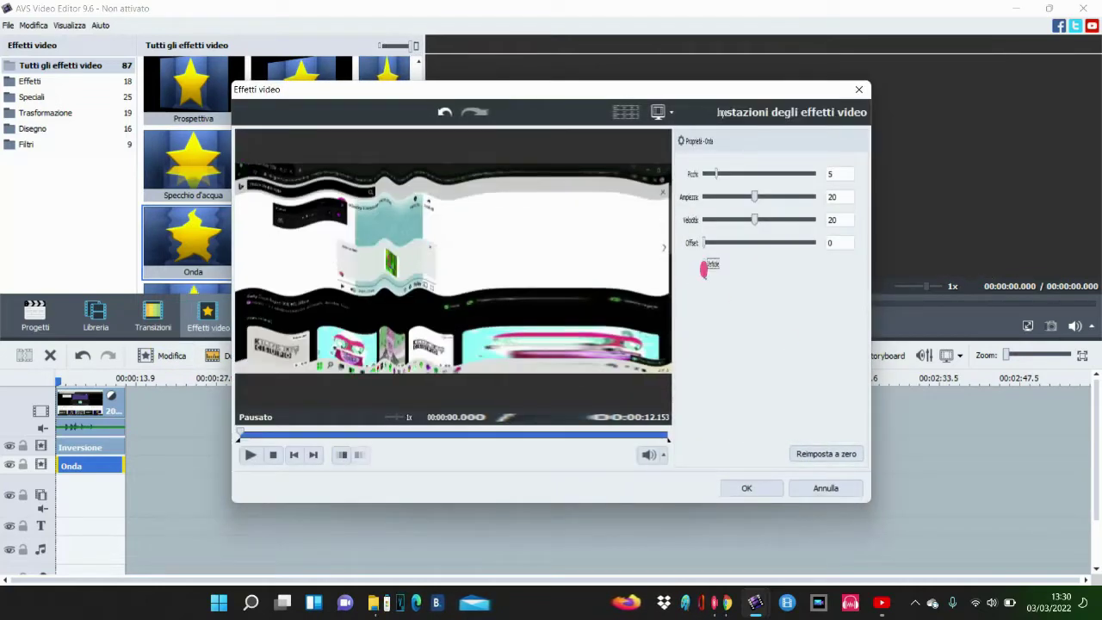
drag(708, 174, 814, 196)
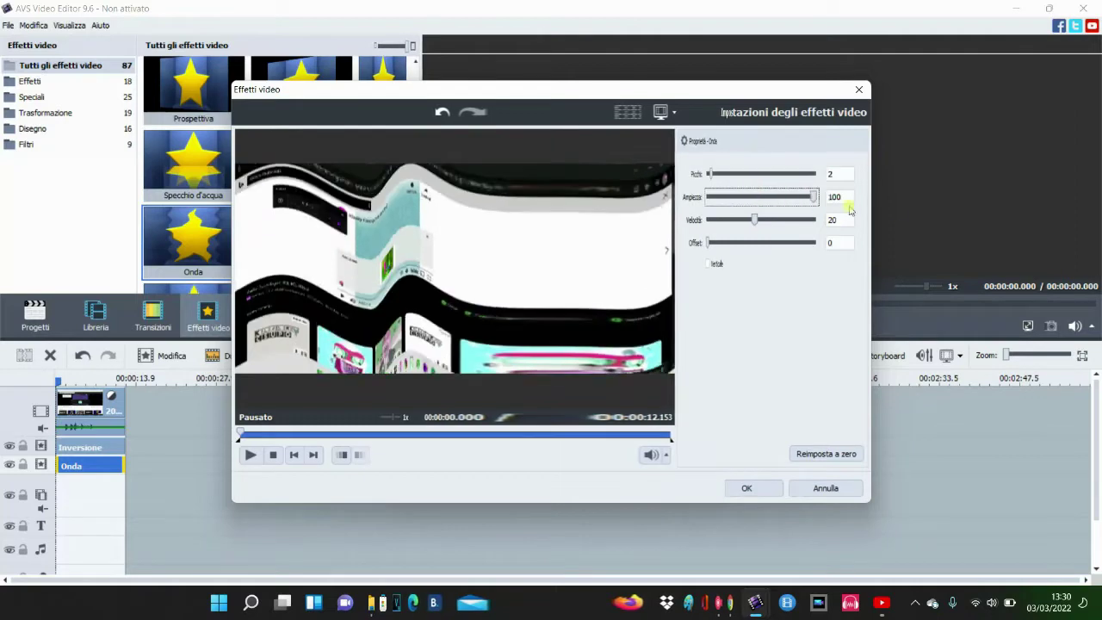
click(711, 174)
drag(713, 175, 694, 177)
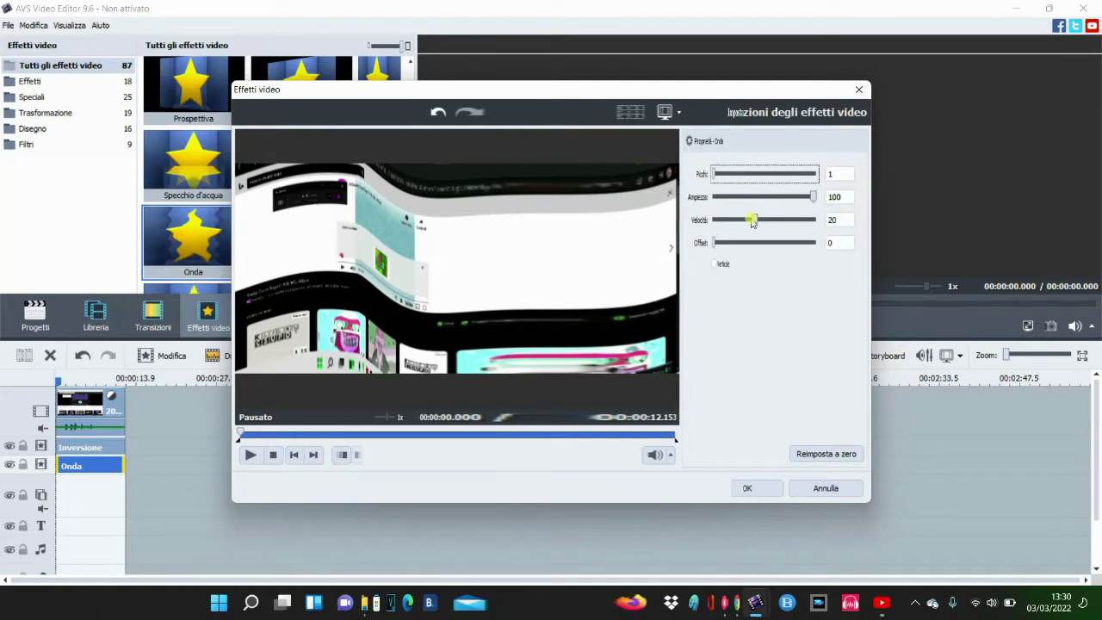
drag(751, 220, 795, 240)
double_click(836, 219)
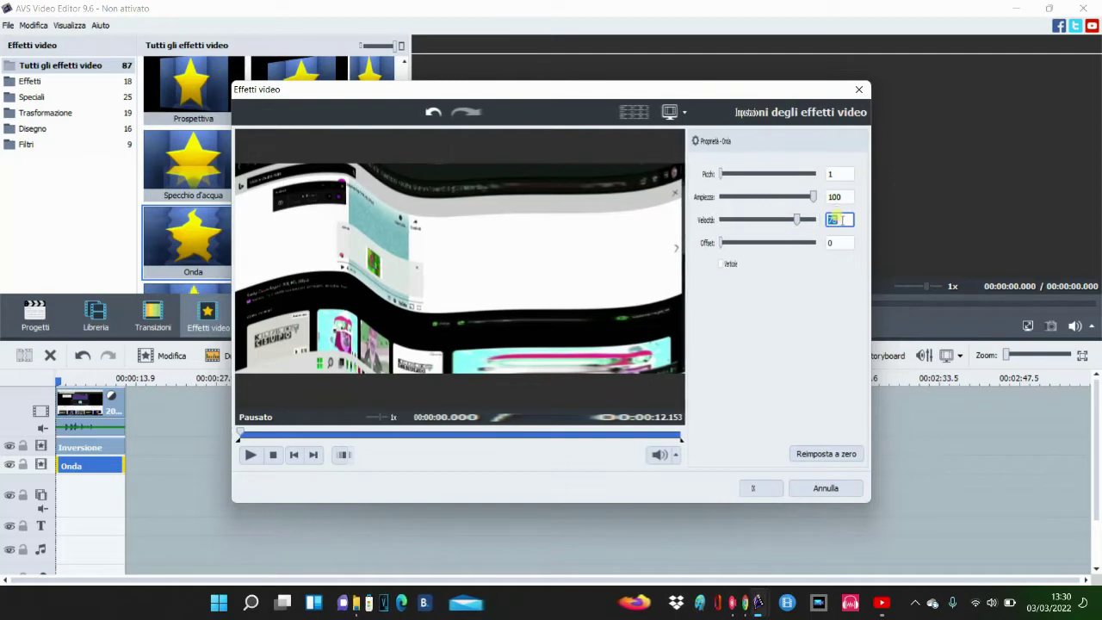
key(BackSpace)
text(80)
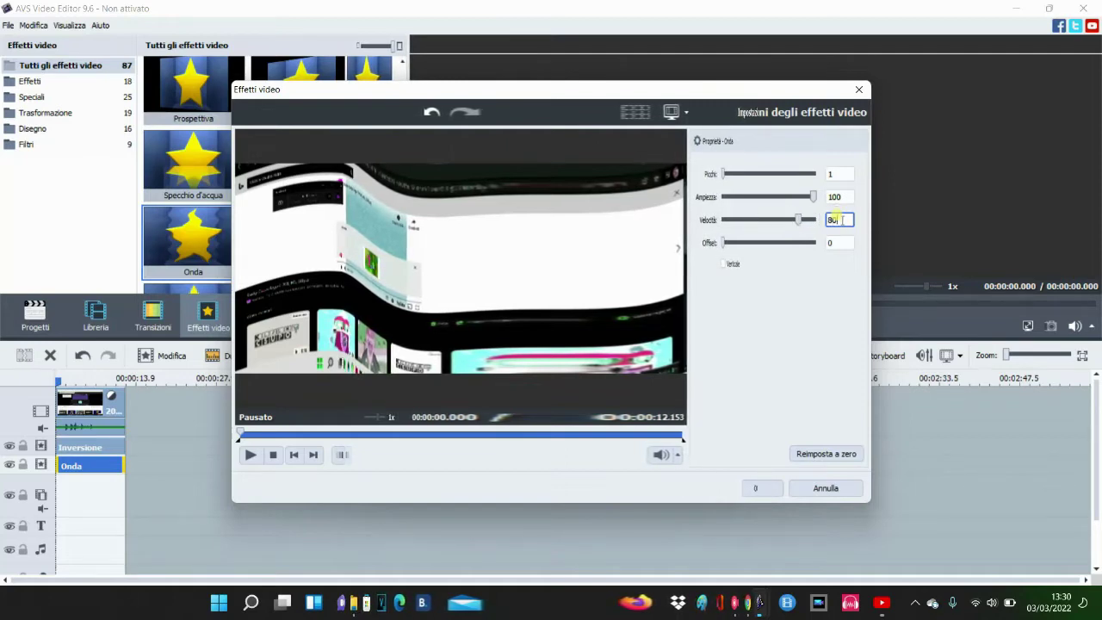
click(762, 489)
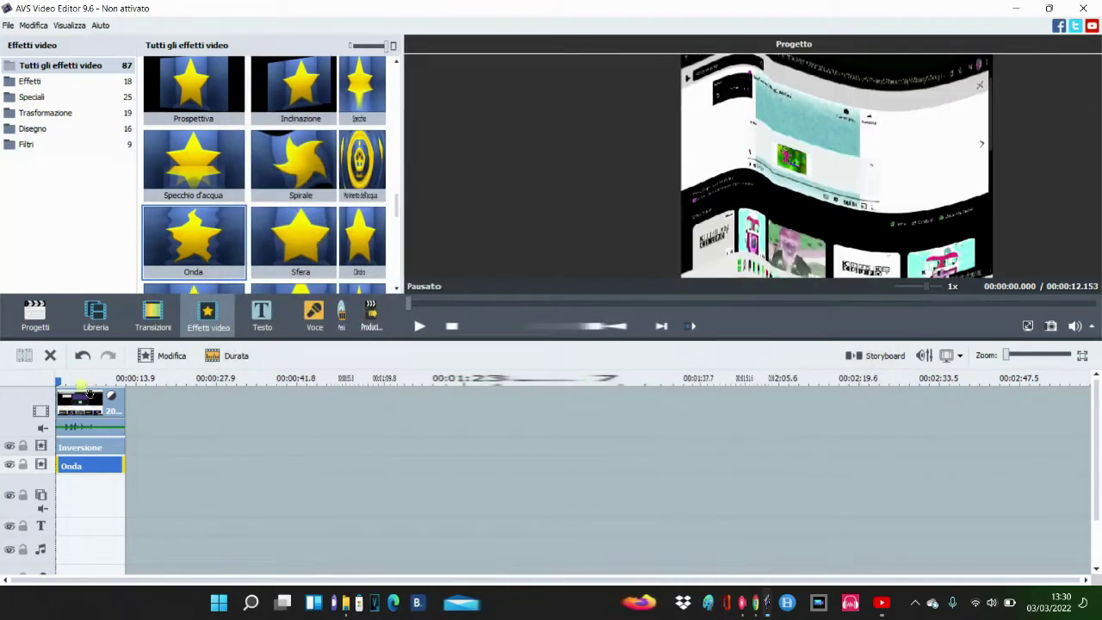
Enable the Equalizzatore in the clip's audio correction and raise all frequency bands to 20 dB.
click(82, 397)
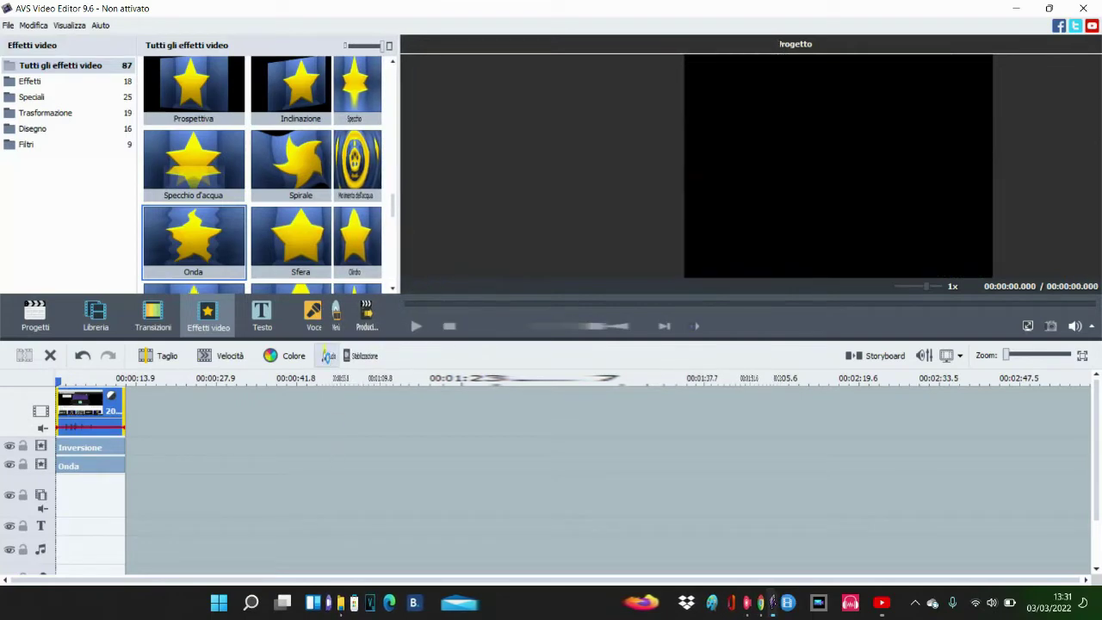
click(326, 357)
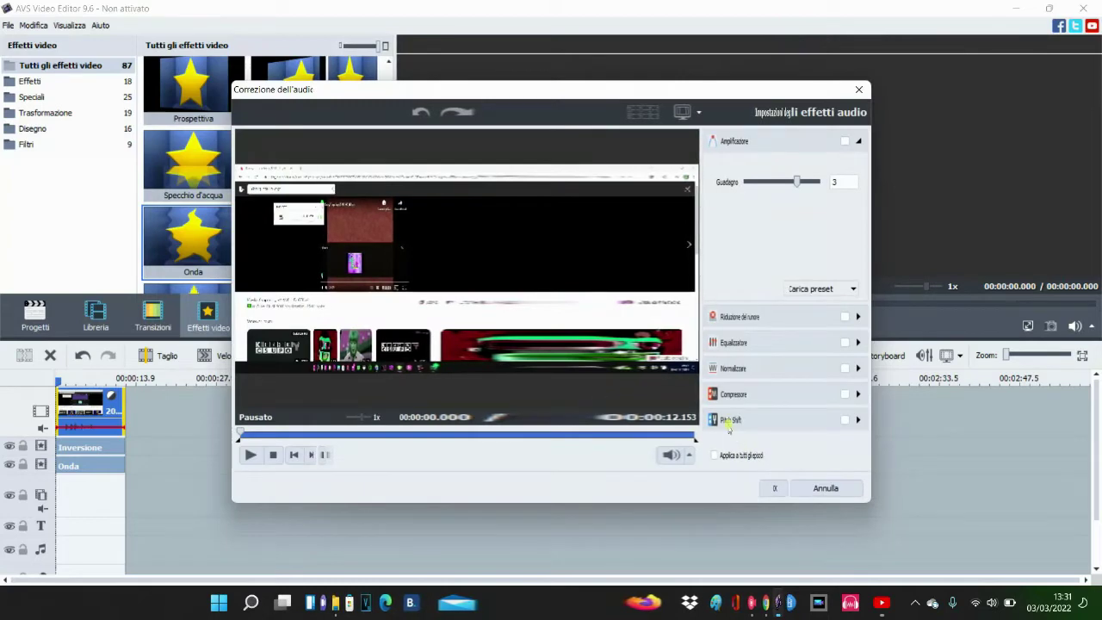
click(714, 343)
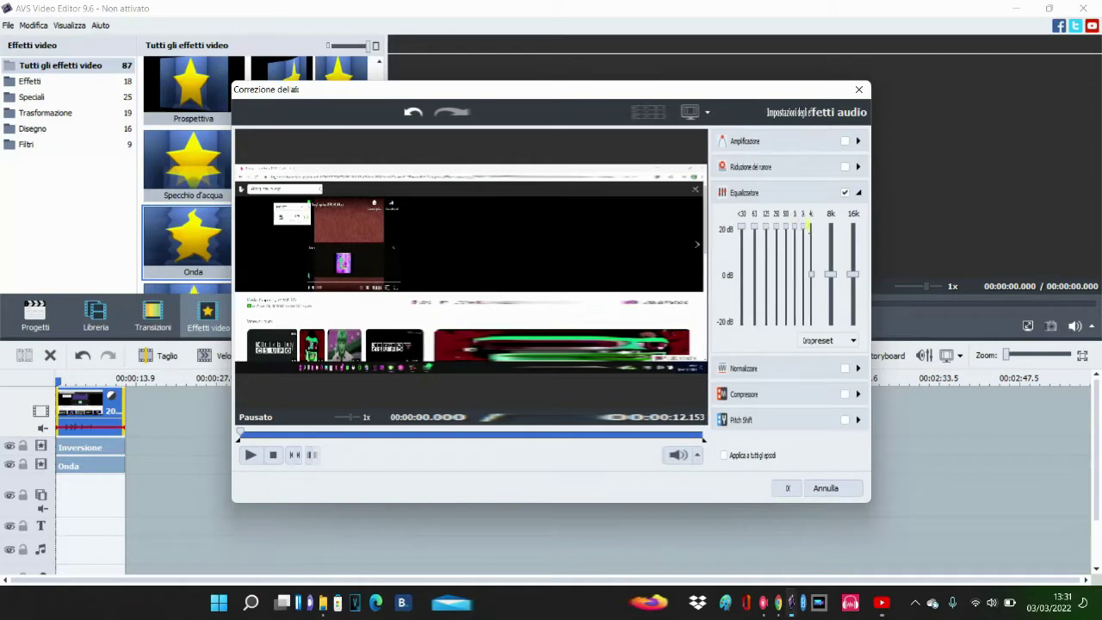
click(833, 227)
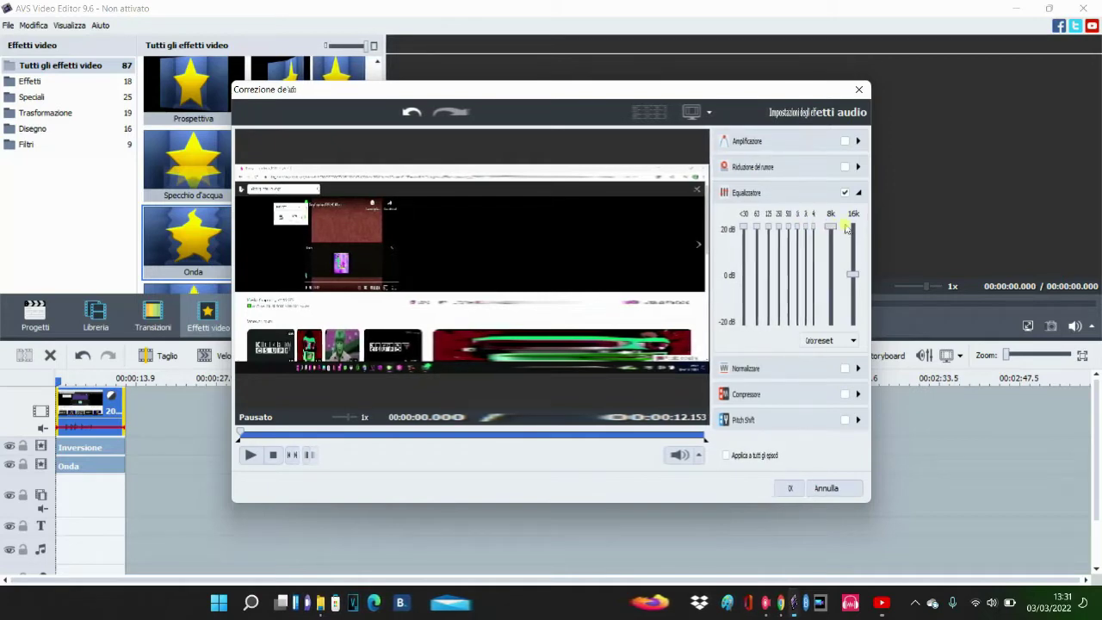
click(852, 225)
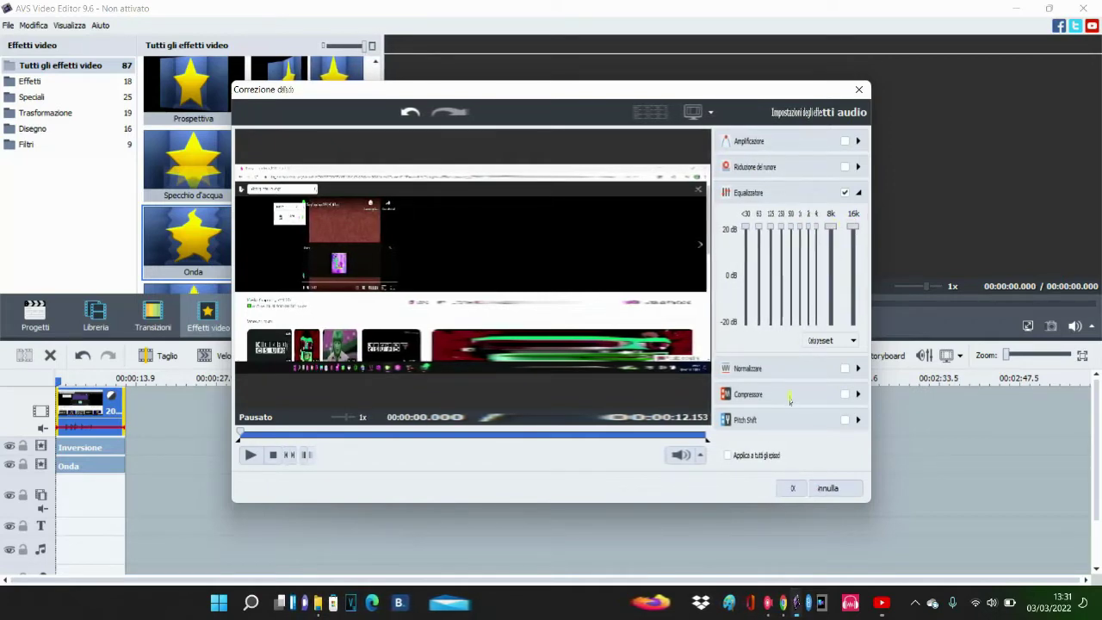
Enable the Compressore with Soglia, Rapporto, RMS and post-amplification at maximum, and apply the audio corrections.
click(772, 422)
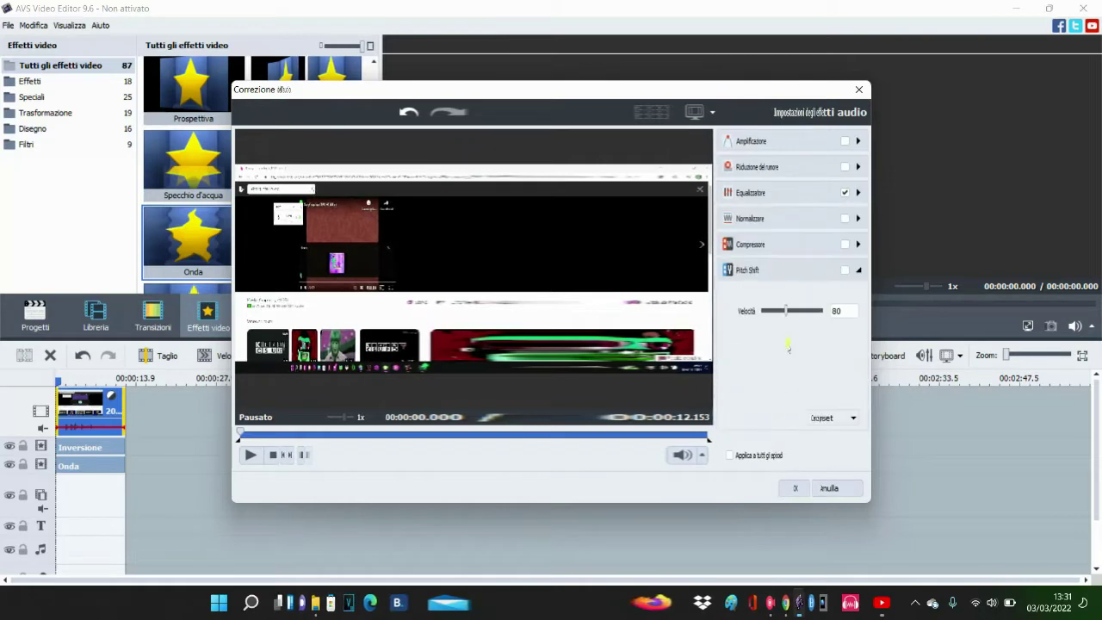
click(798, 172)
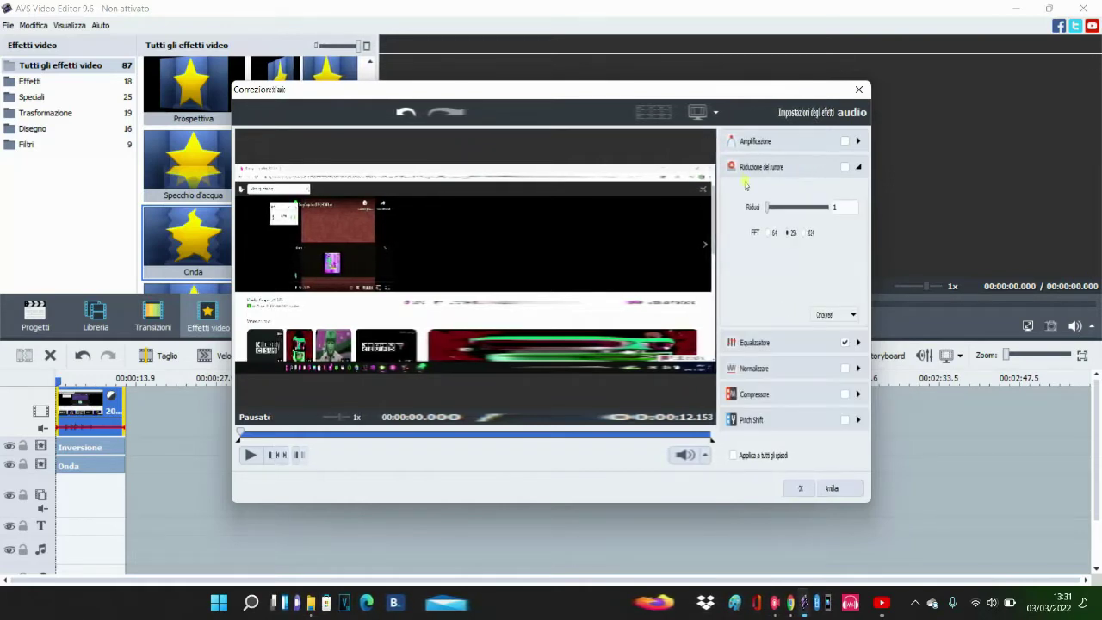
click(746, 392)
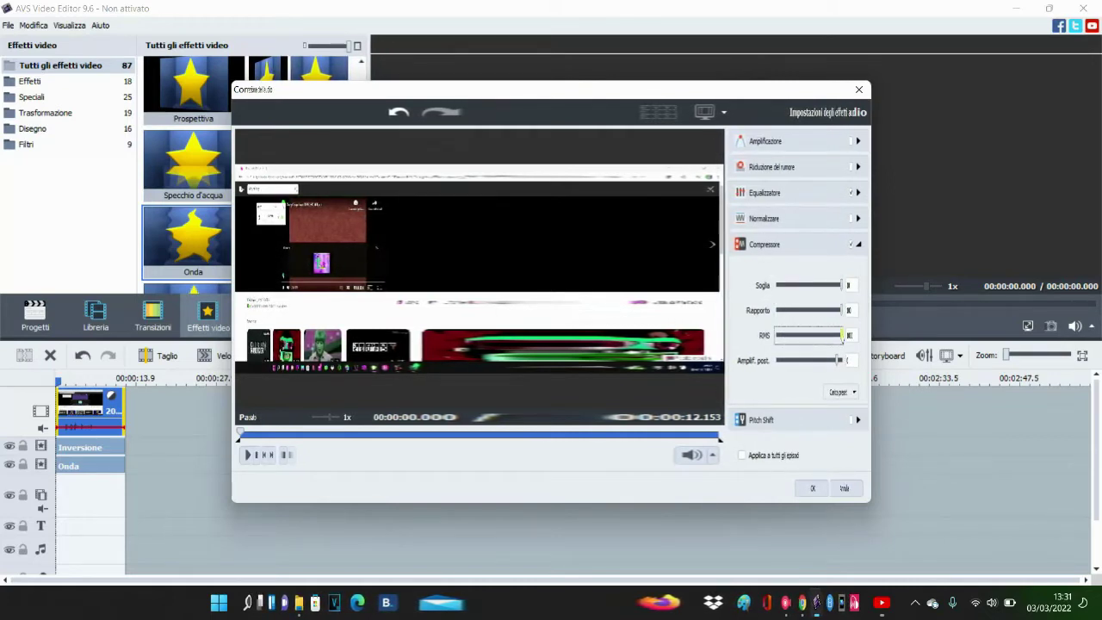
click(840, 335)
click(841, 359)
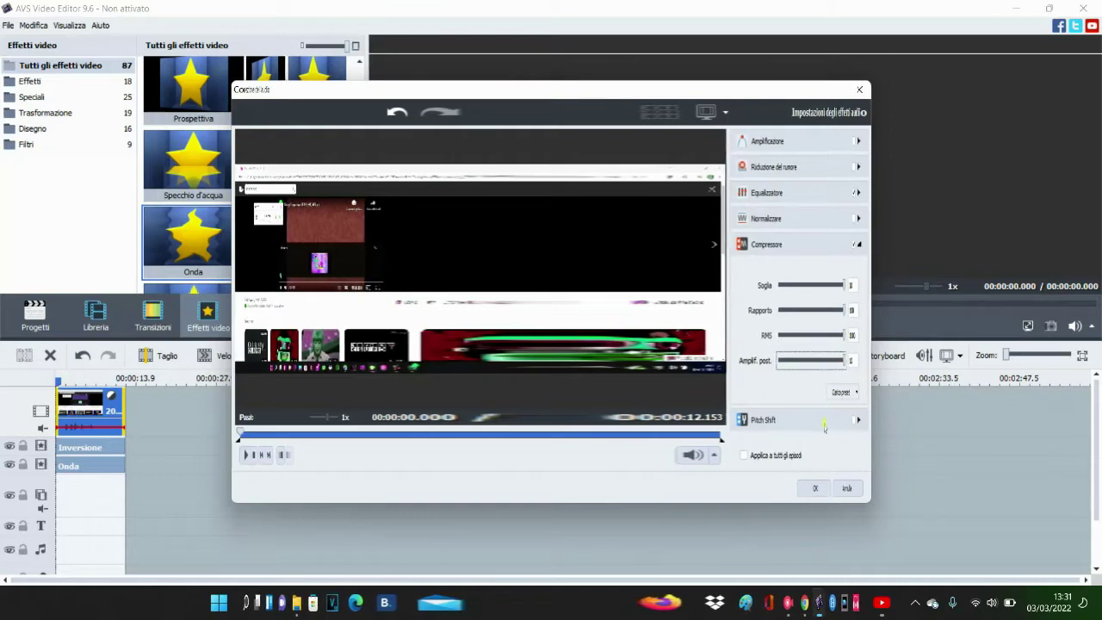
click(823, 488)
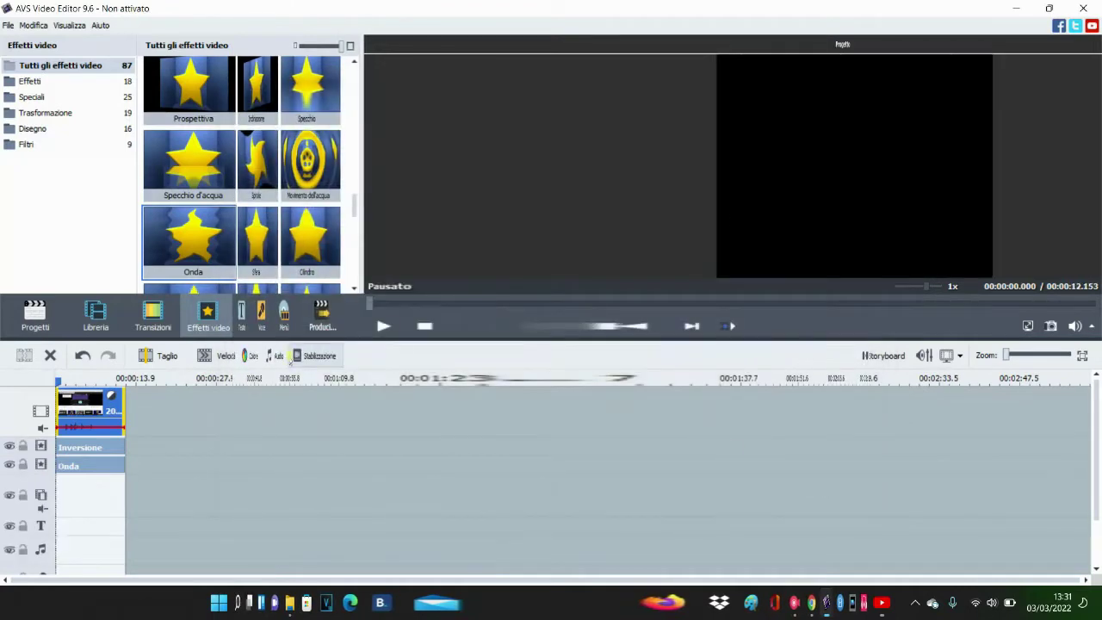
click(93, 317)
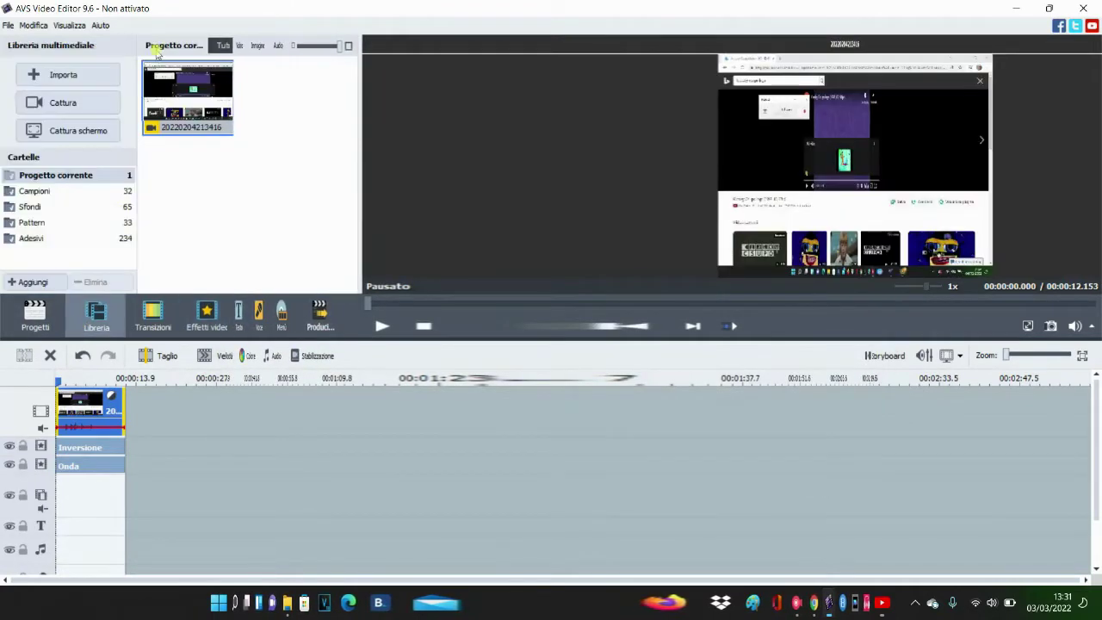
drag(194, 97, 60, 534)
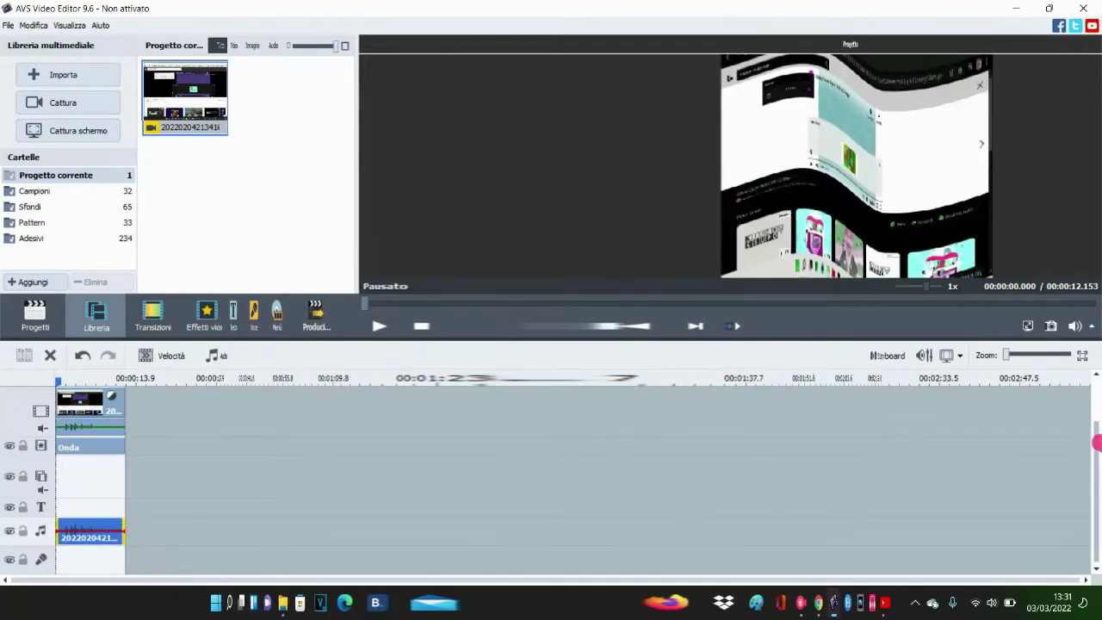
Raise the Equalizzatore bands to 20 dB and enable Pitch Shift for the music-track clip, apply the corrections, and preview the project.
click(216, 355)
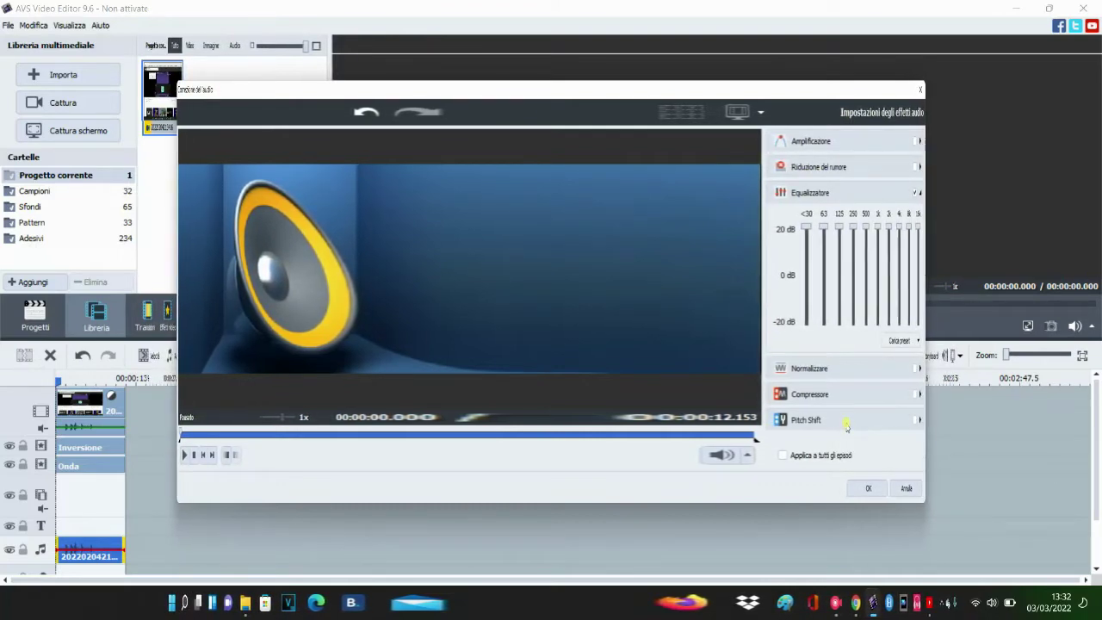
click(848, 422)
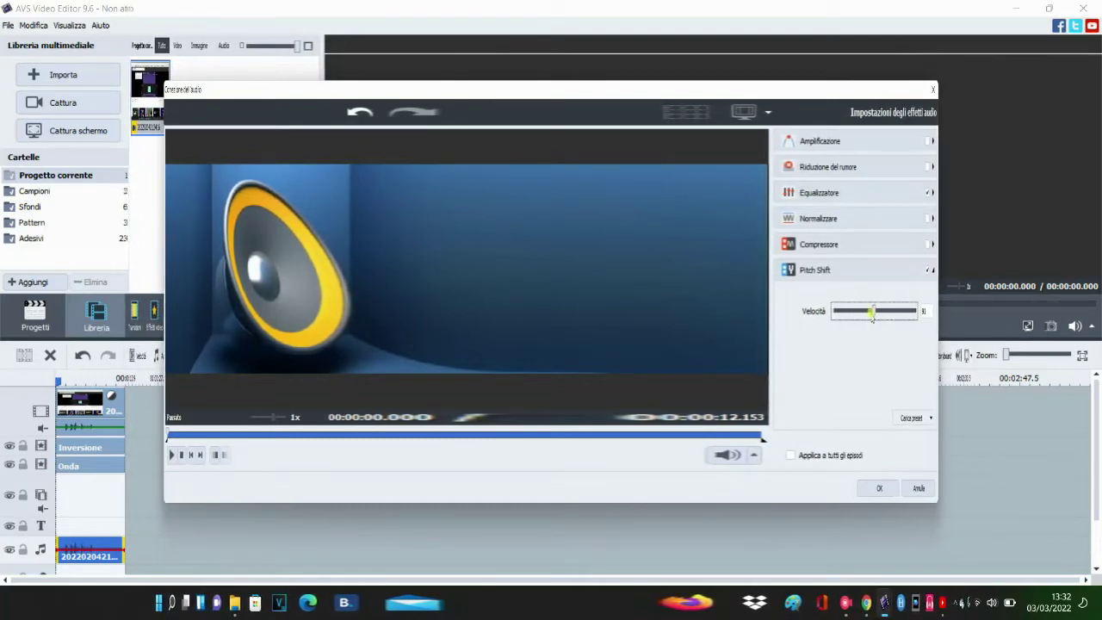
drag(872, 313, 874, 314)
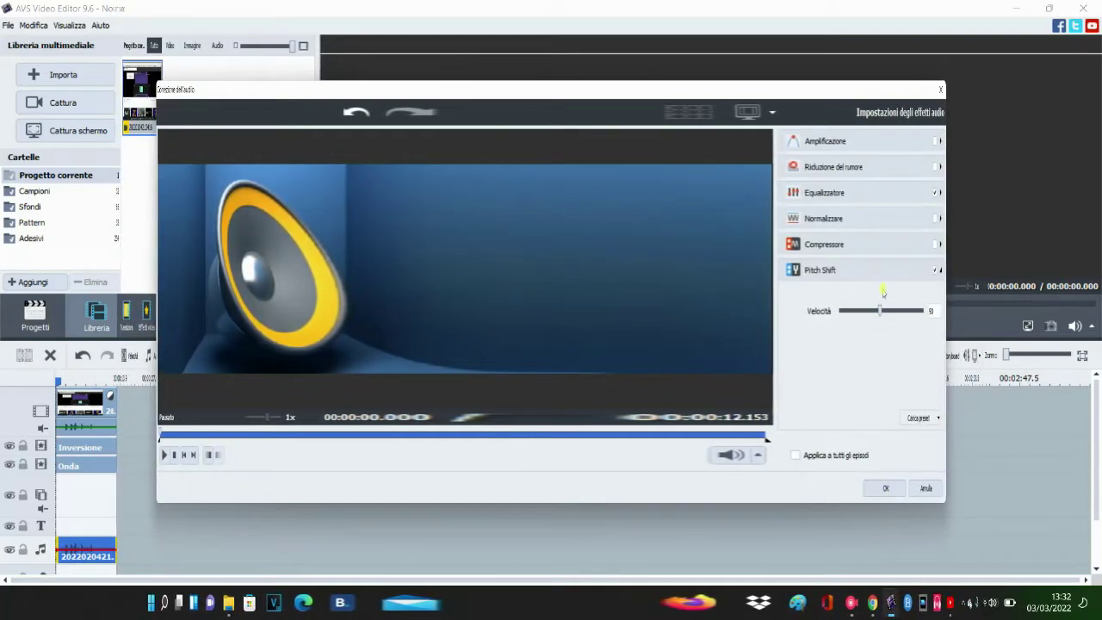
click(890, 486)
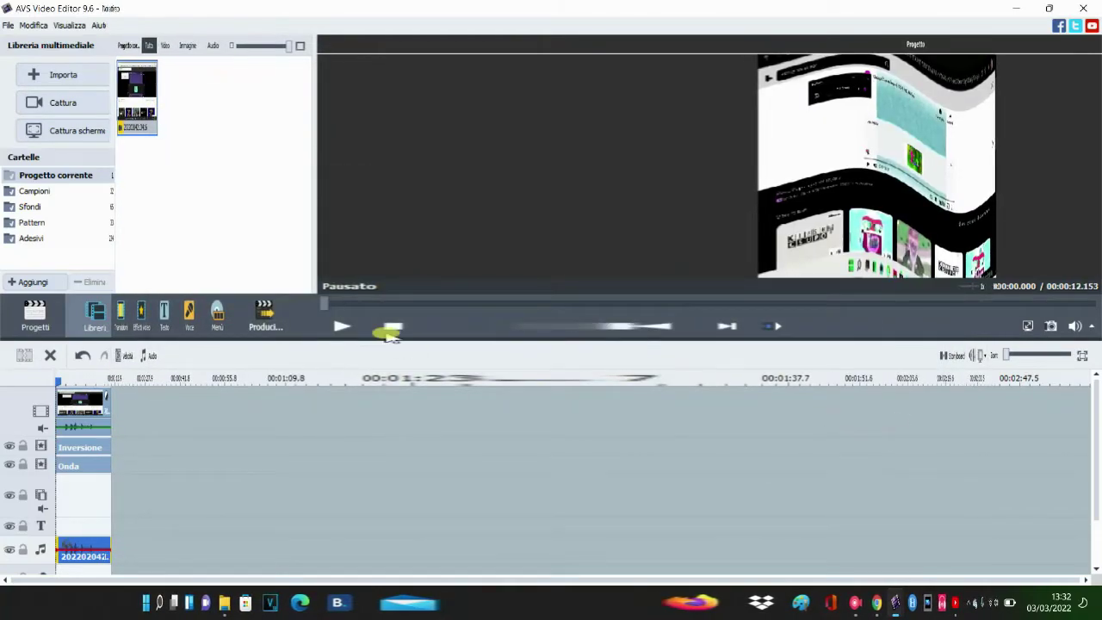
click(349, 326)
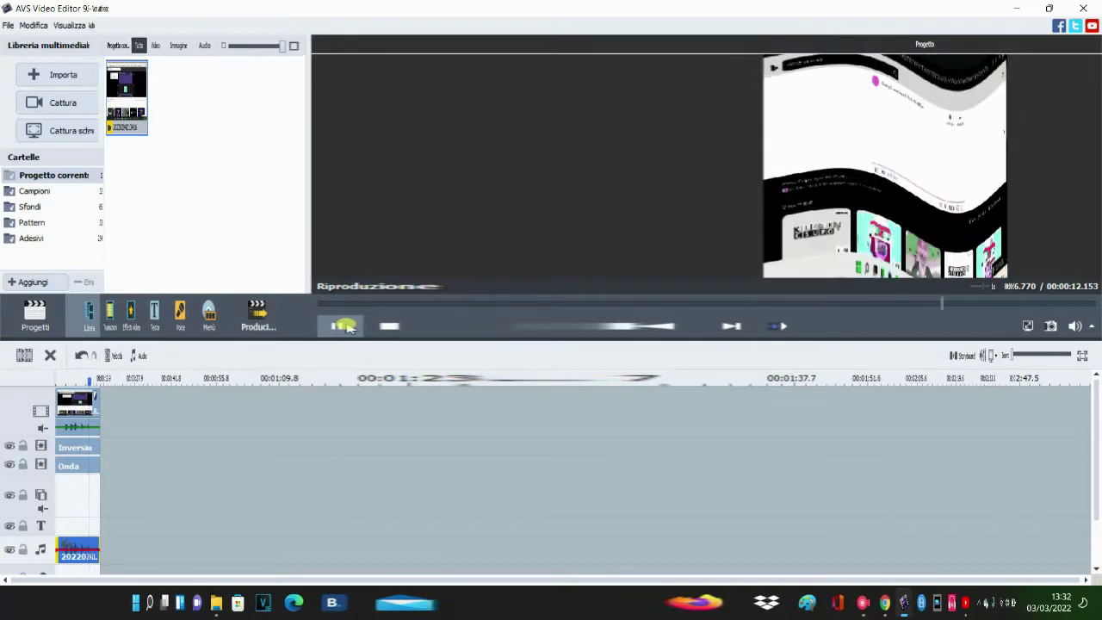
click(345, 327)
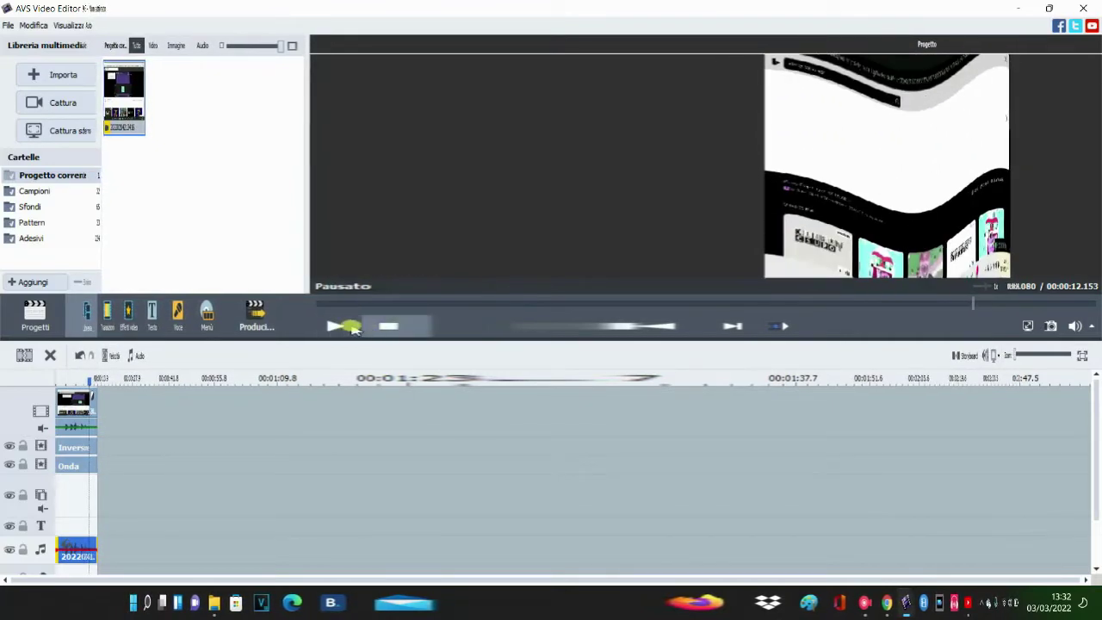
Start producing the project as a Web video for YouTube with the MP4 profile.
click(247, 304)
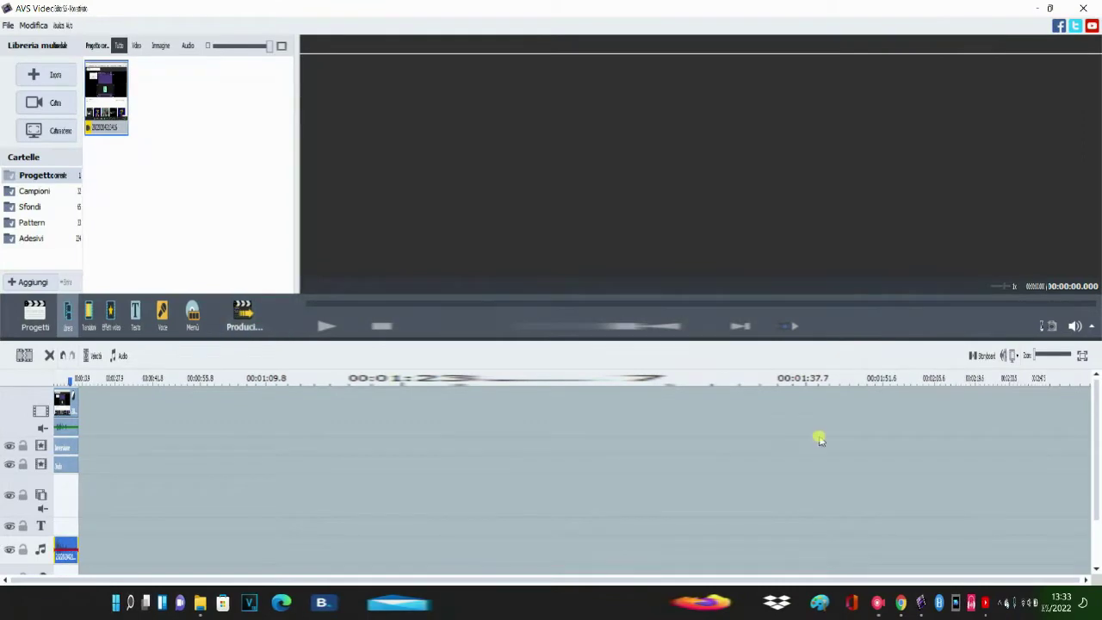
mouse_move(940, 603)
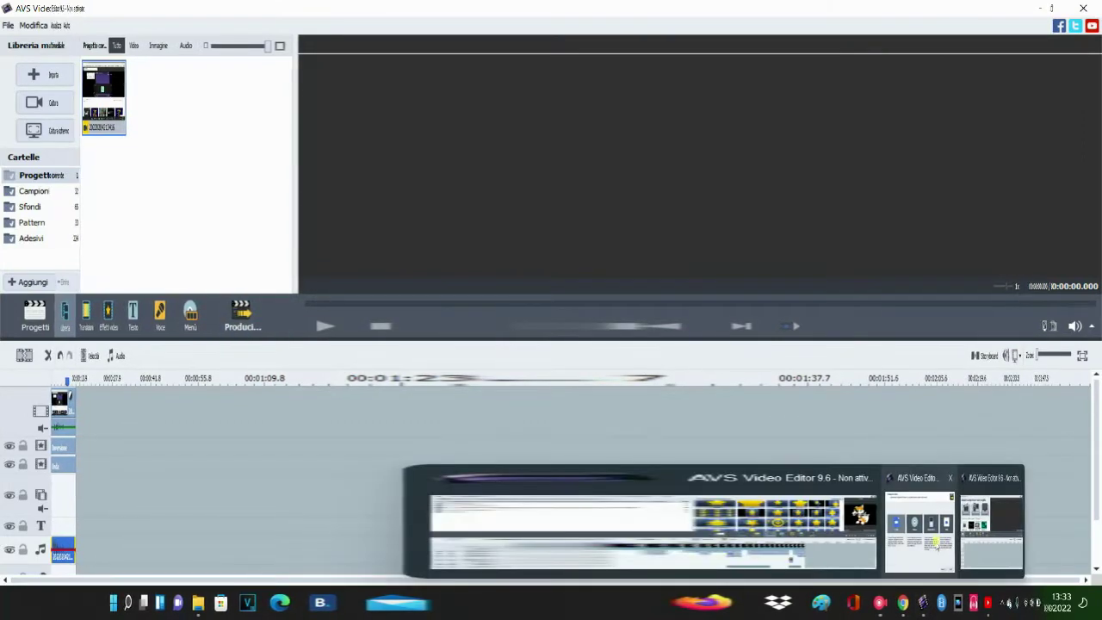
click(938, 560)
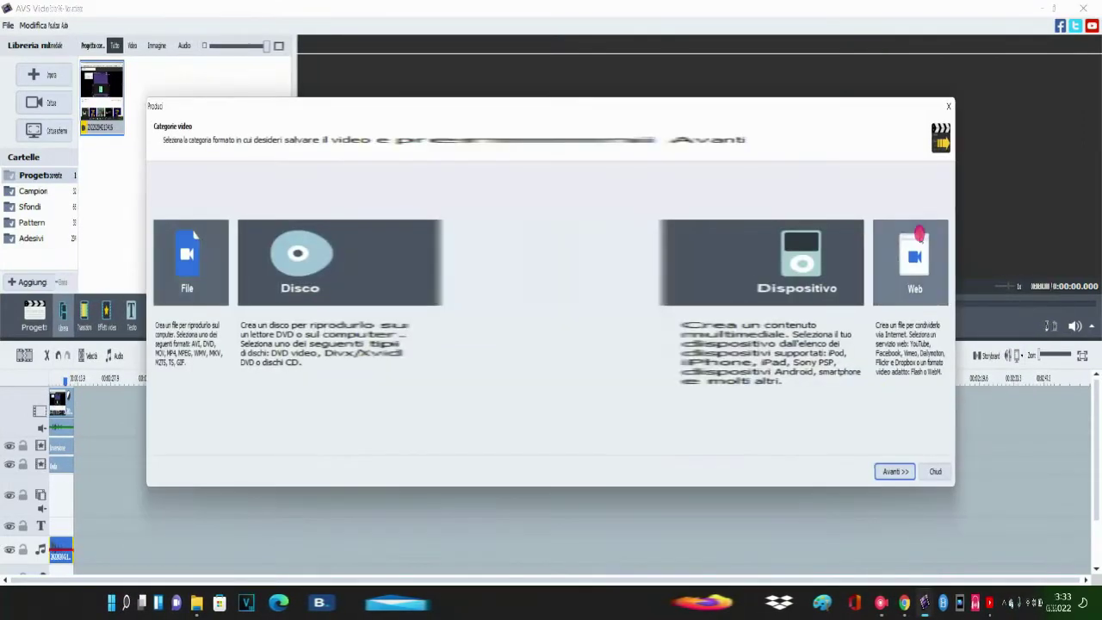
click(897, 471)
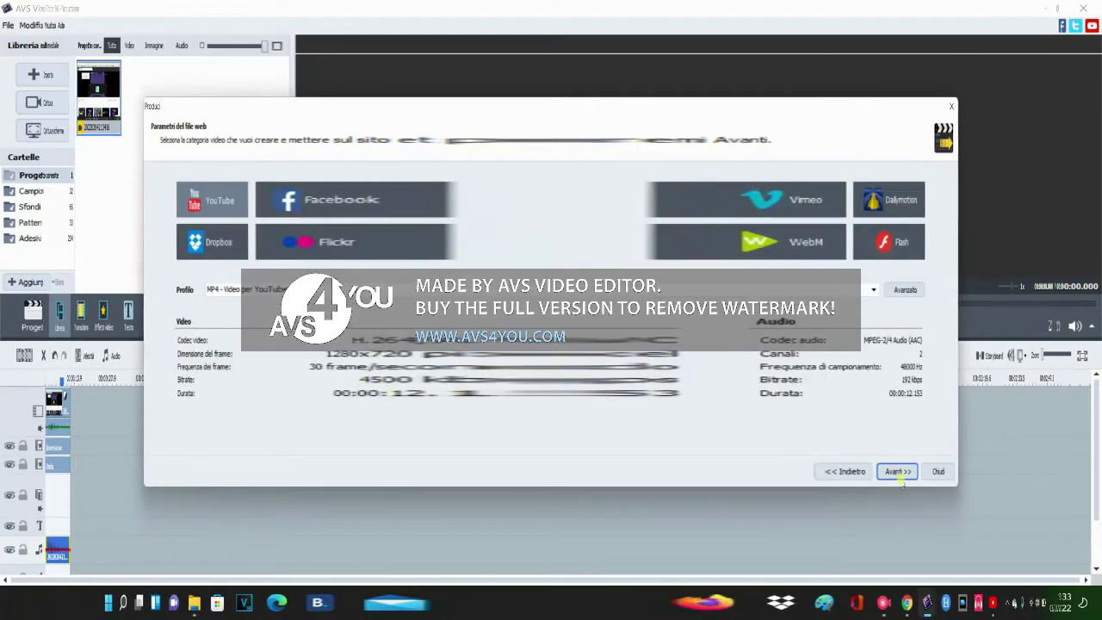
click(898, 471)
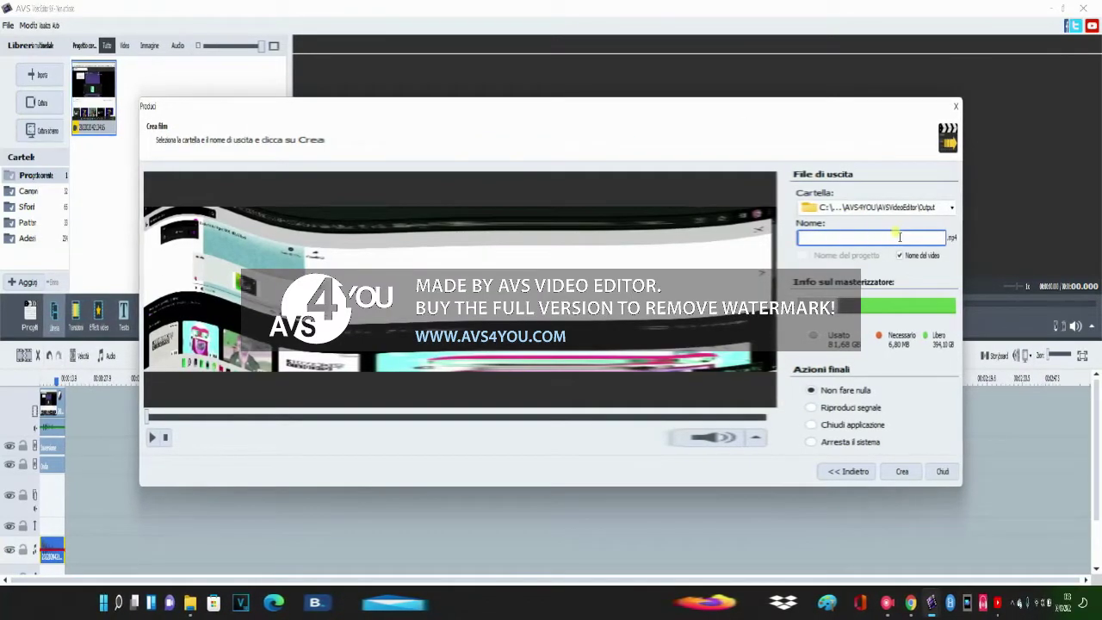
Name the output file "Screaming Klasky Csupo Robot Logo".
text(Scr)
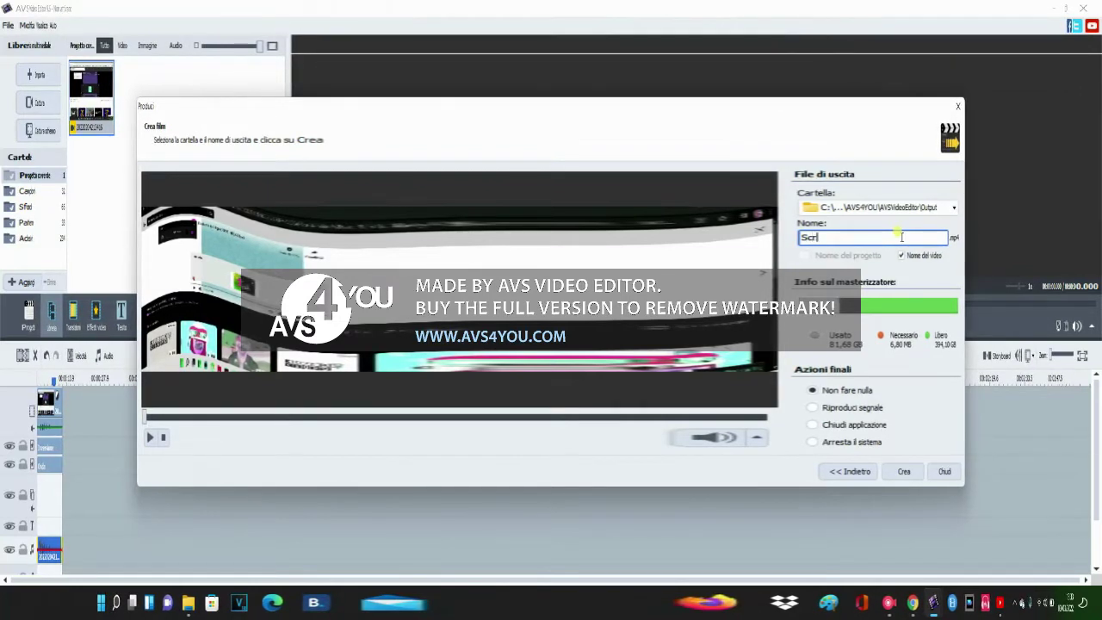
text(eaming )
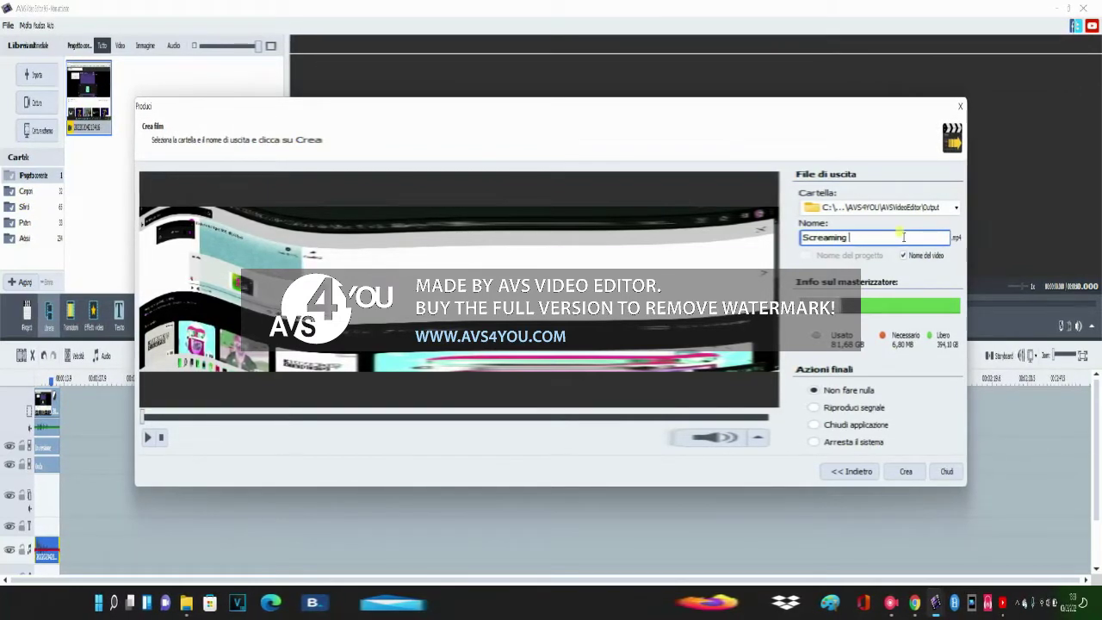
text(Klas)
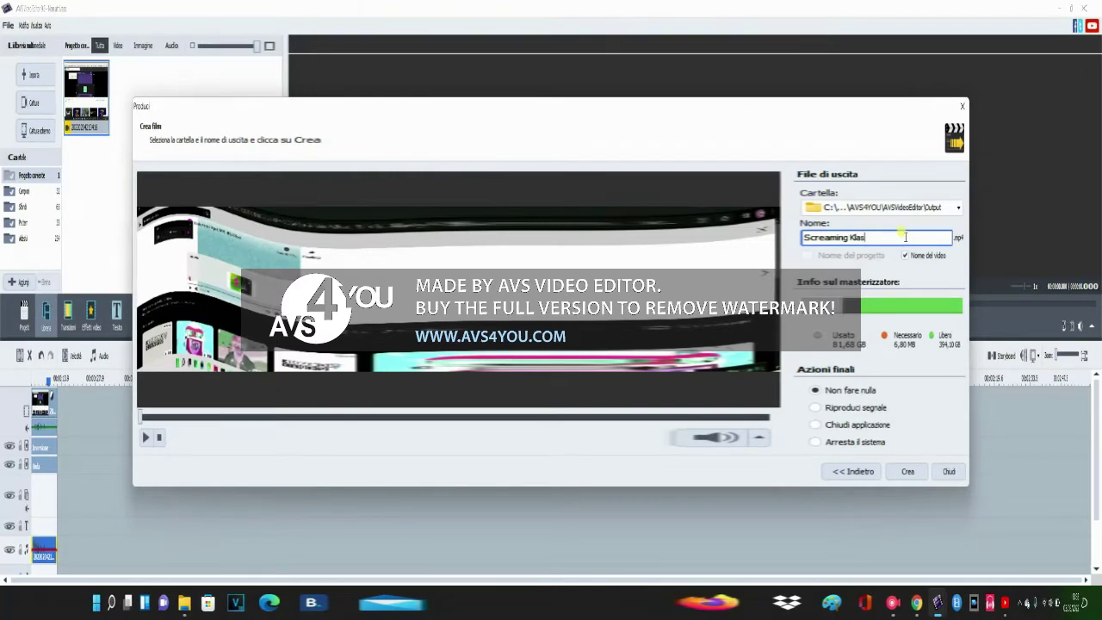
text(ky Cs)
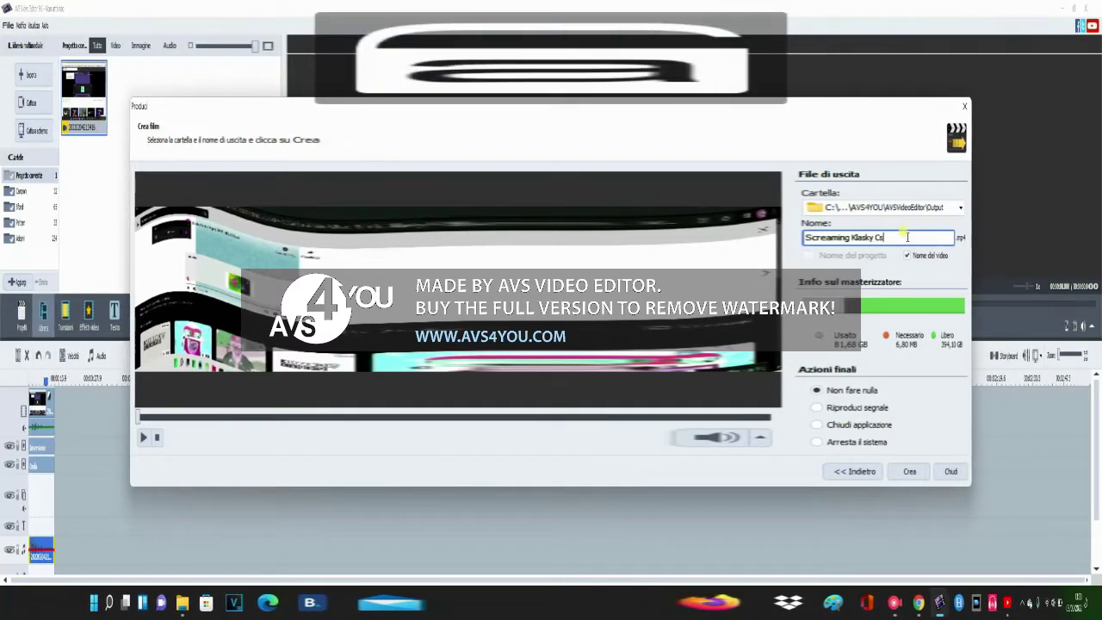
text(upo Ro)
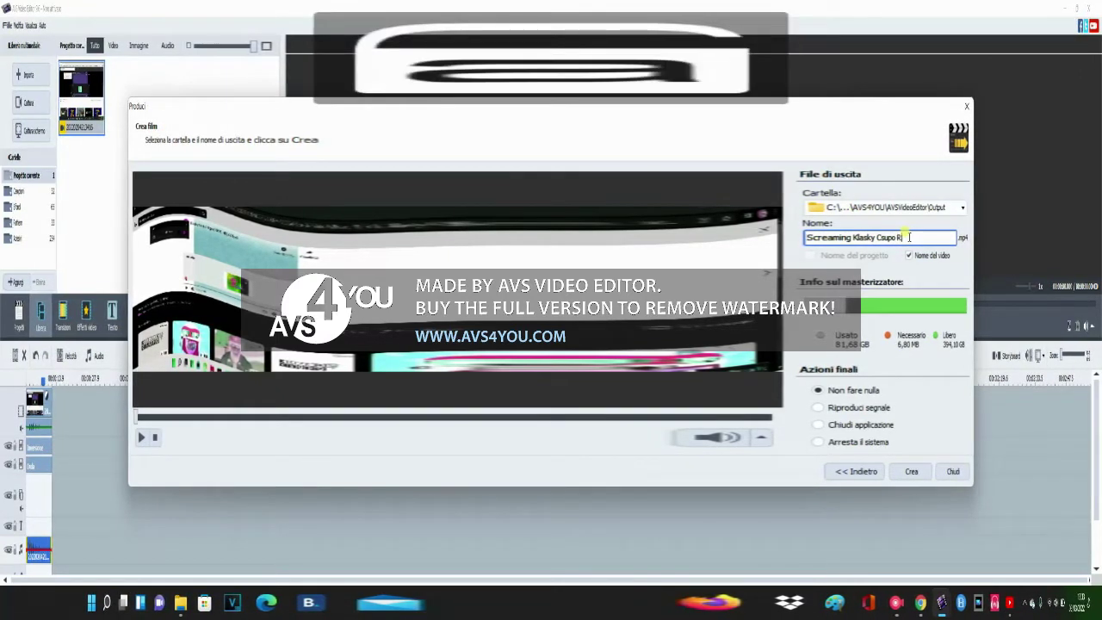
text(bot )
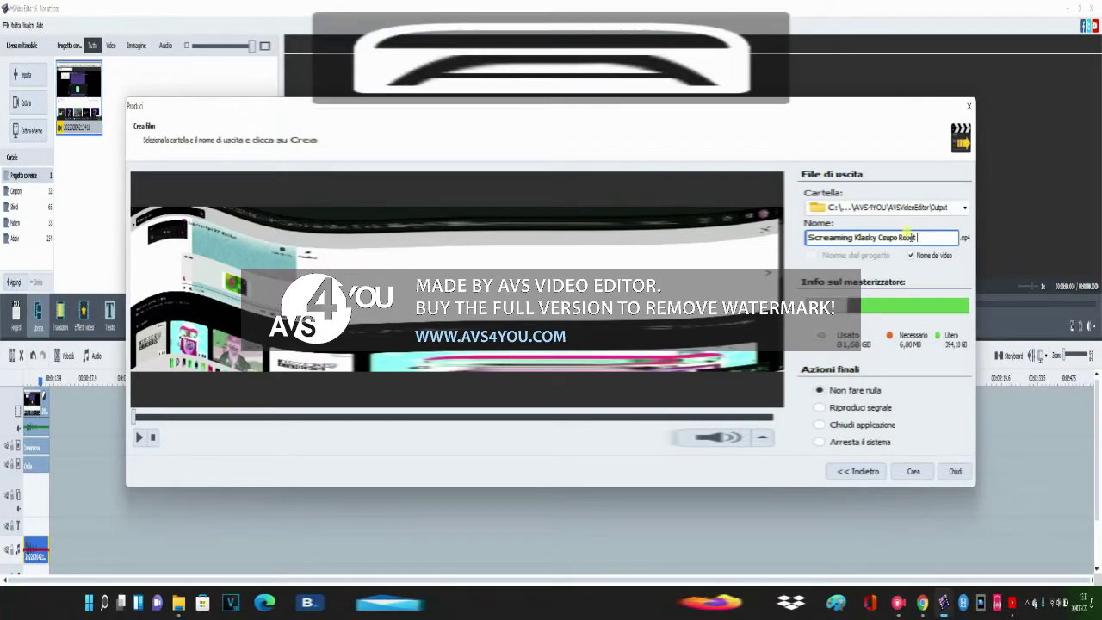
text(Logo)
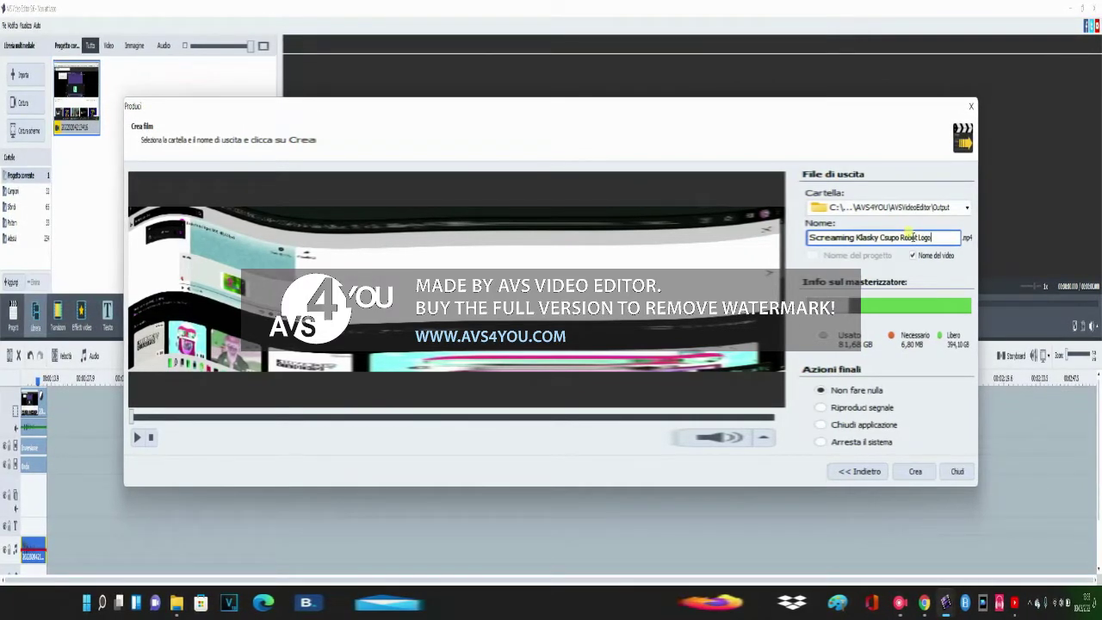
Create the film with the unactivated version and open its output folder.
click(915, 471)
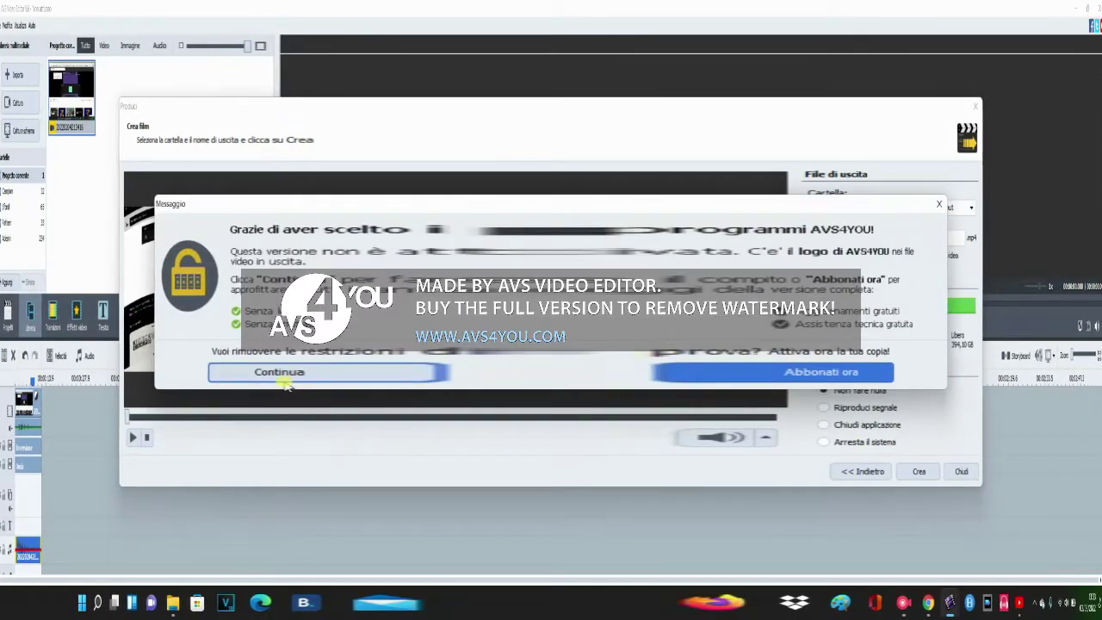
click(283, 378)
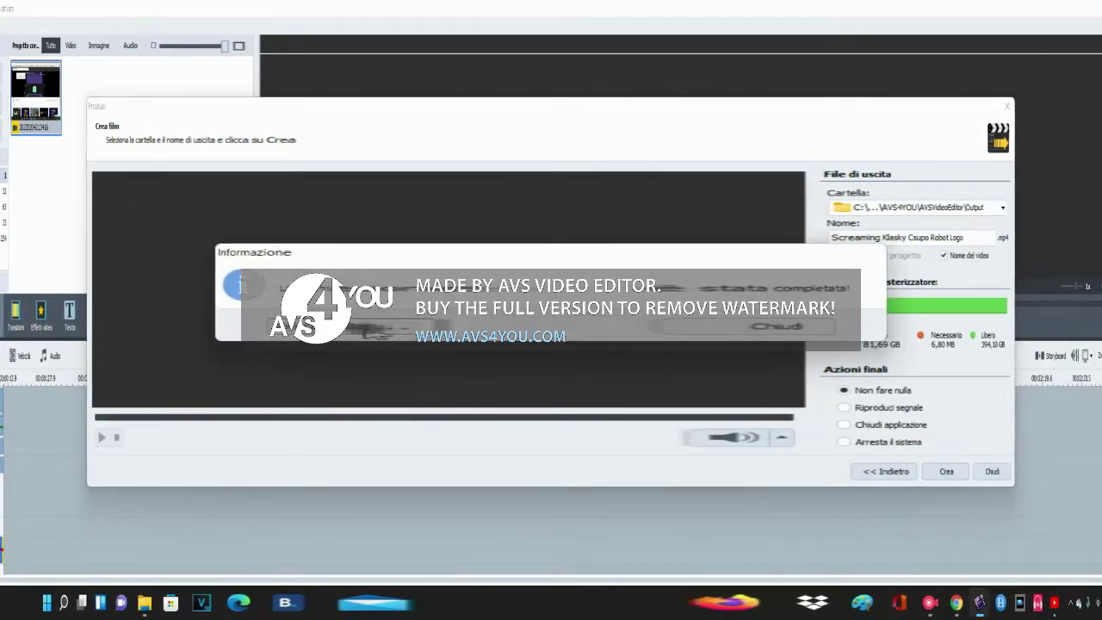
click(777, 326)
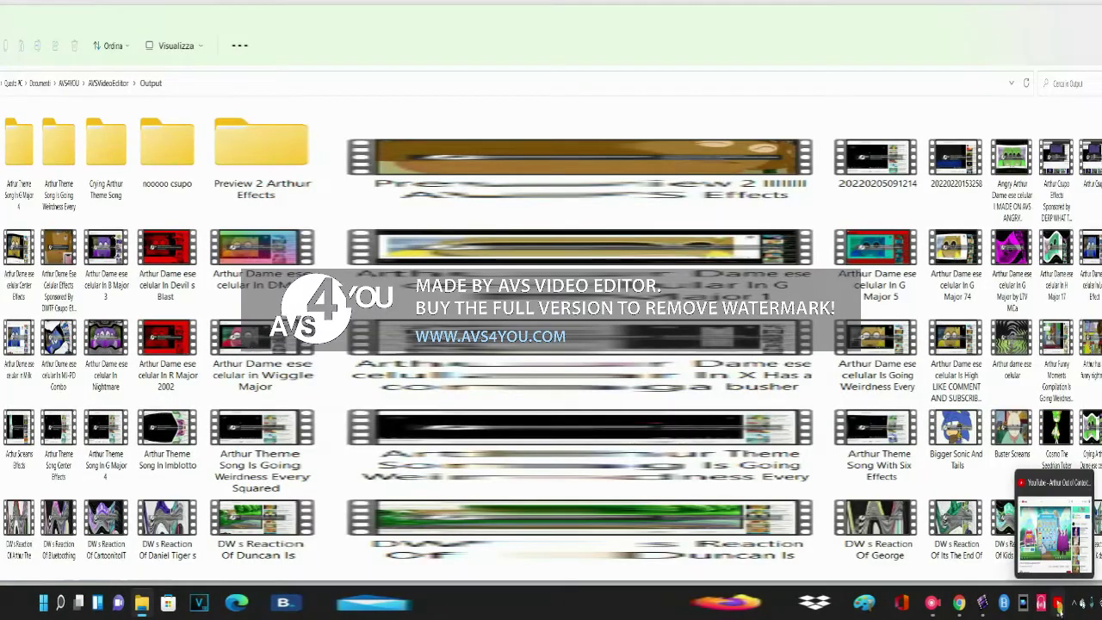
Switch to YouTube Studio and upload the Screaming Klasky Csupo Robot Logo video from the AVSVideoEditor Output folder.
click(1059, 607)
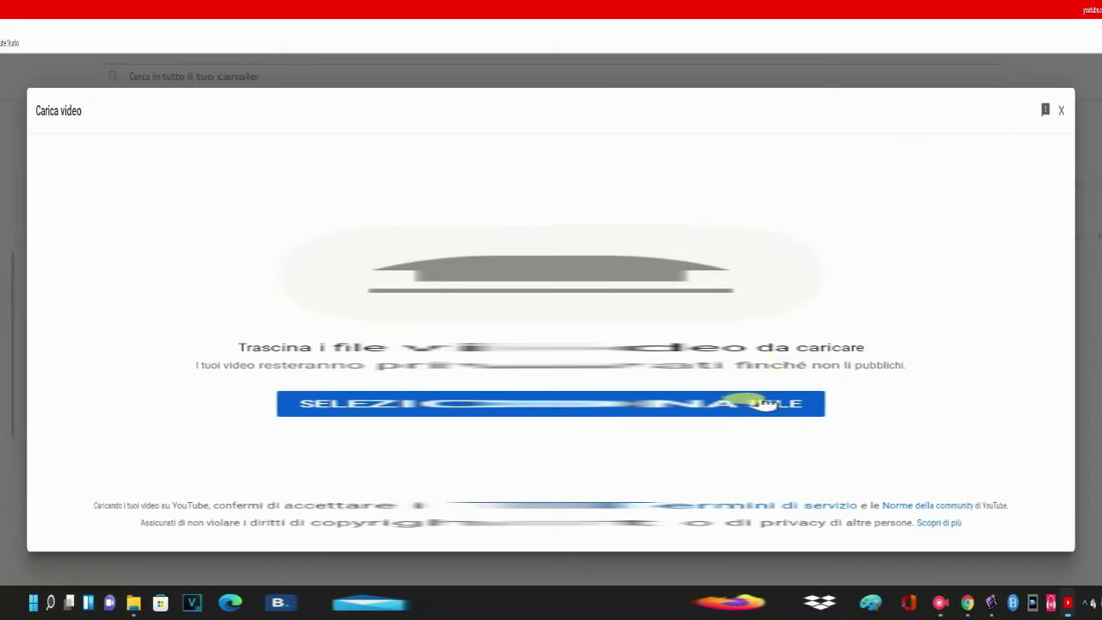
click(762, 403)
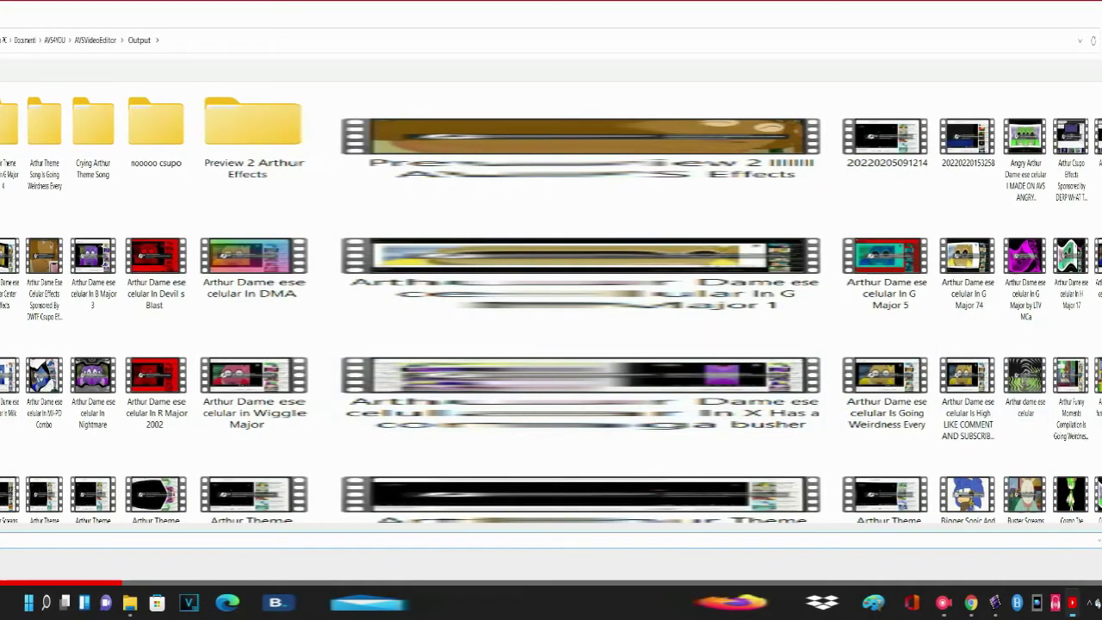
scroll(551, 284, down, 5)
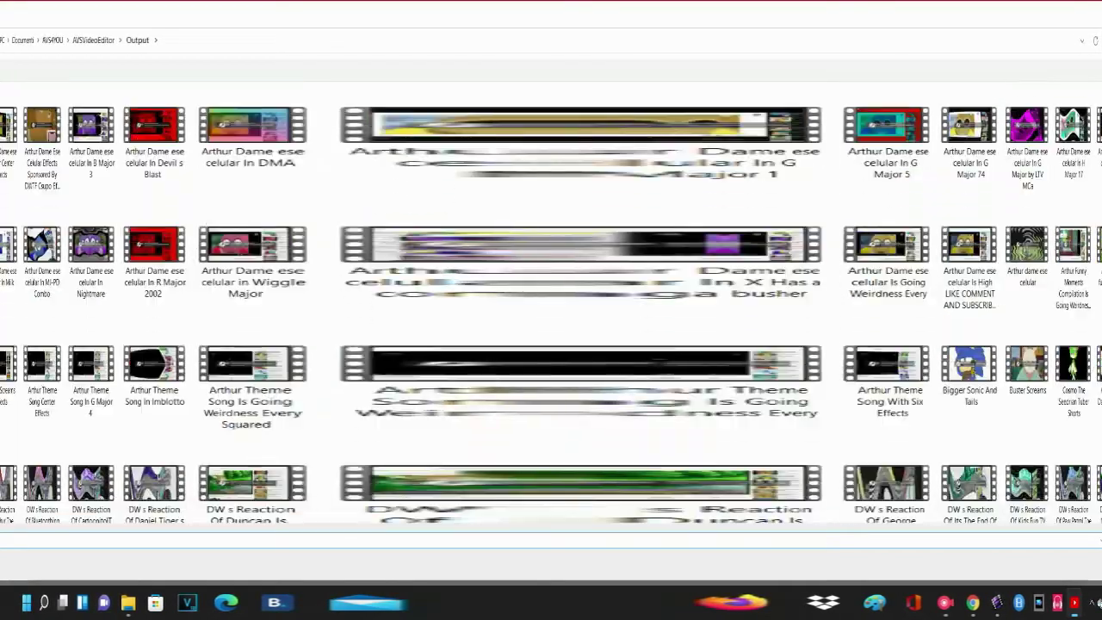
scroll(552, 284, down, 4)
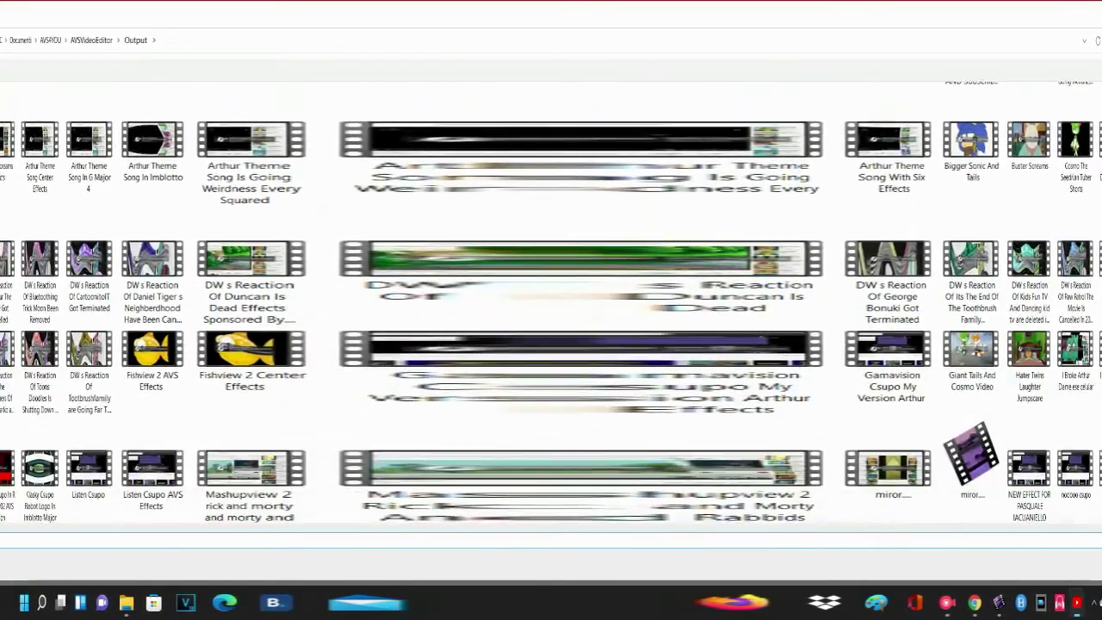
scroll(551, 284, down, 2)
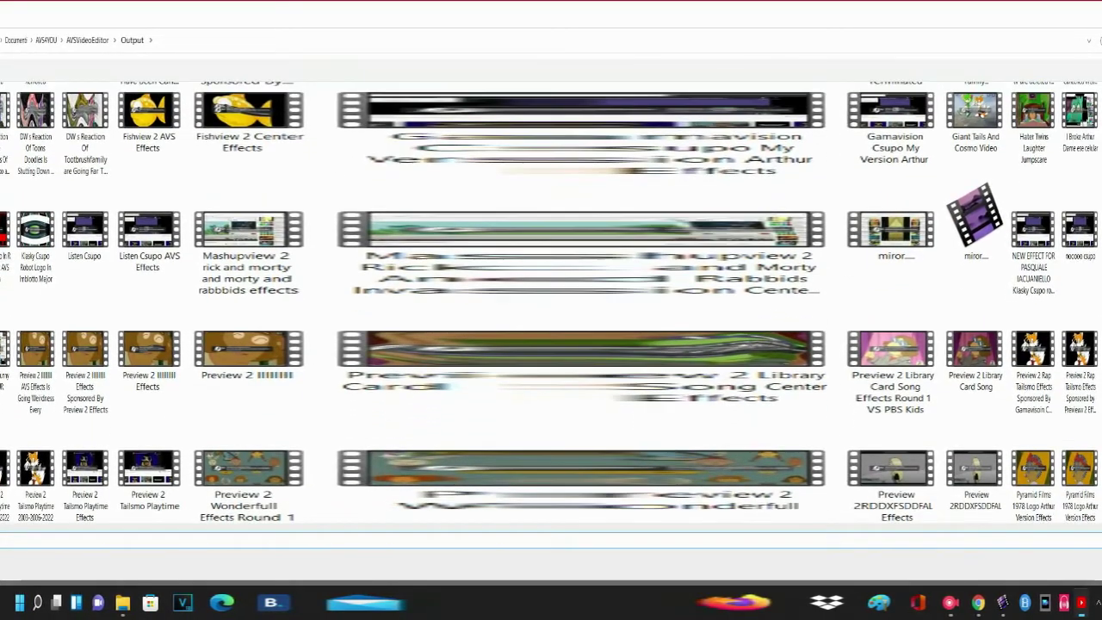
key(Escape)
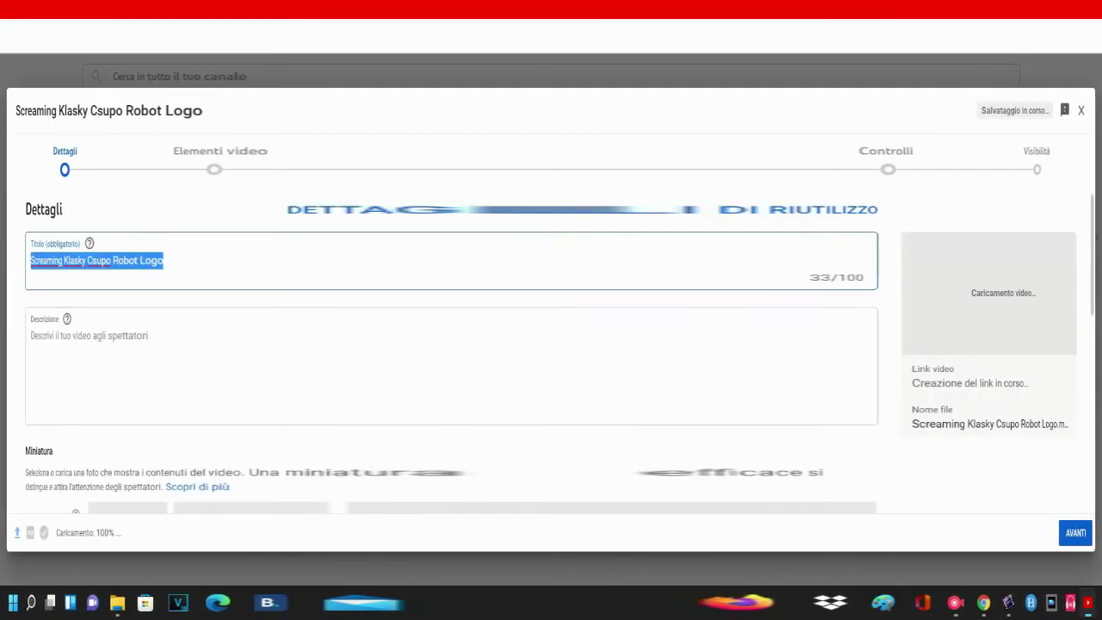
Declare the uploaded video as made for children and publish it with visibility set to Pubblico.
click(1076, 533)
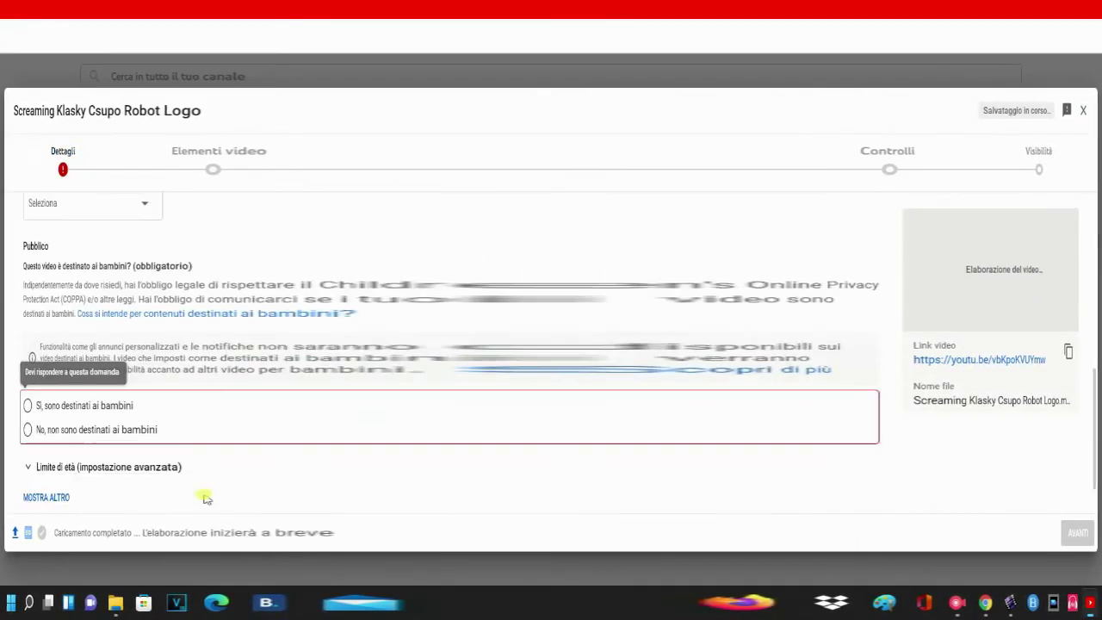
click(25, 405)
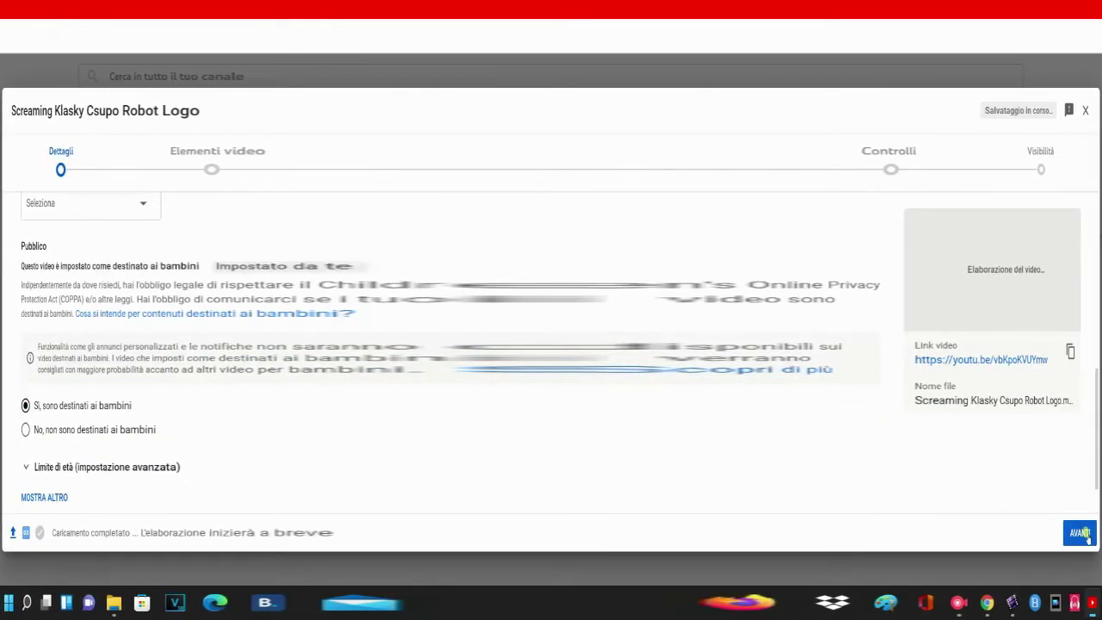
click(1079, 532)
click(1079, 532)
click(1079, 532)
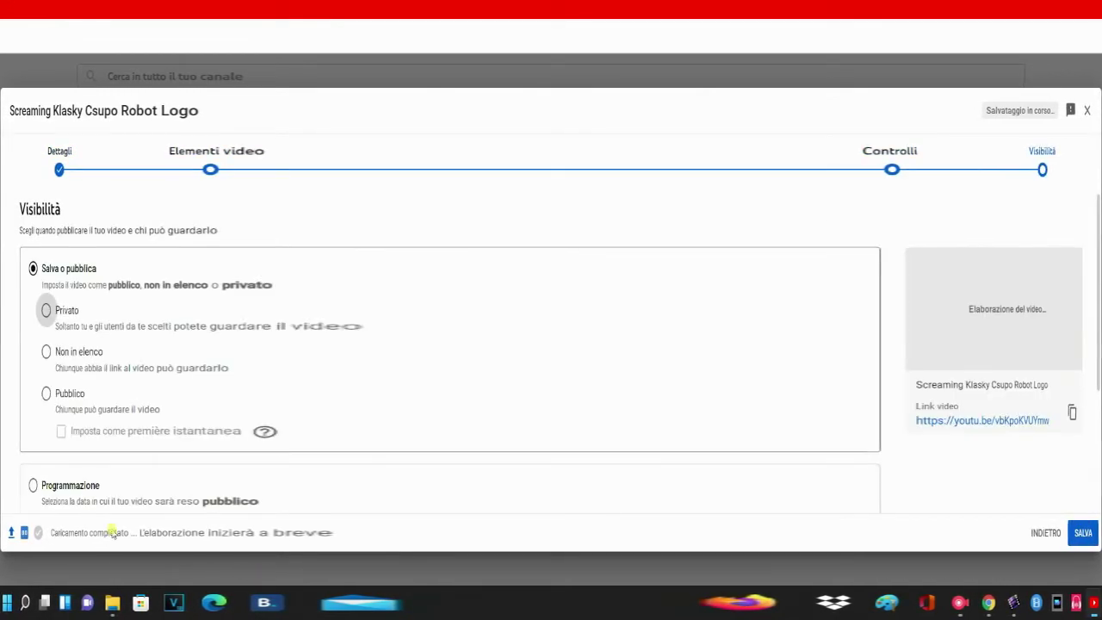
click(44, 393)
click(1095, 533)
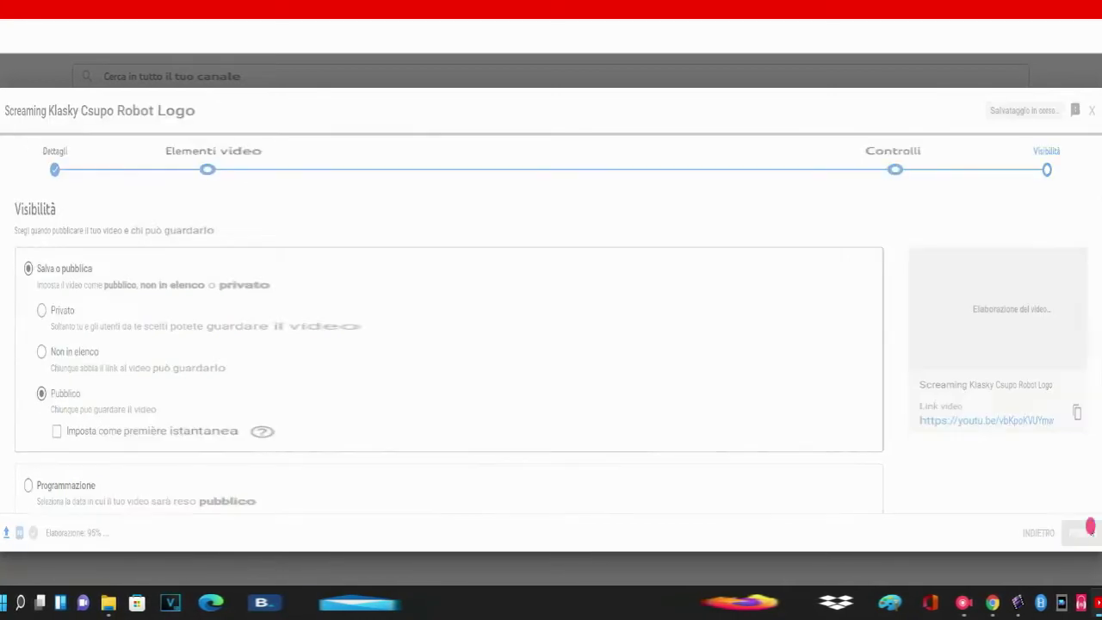